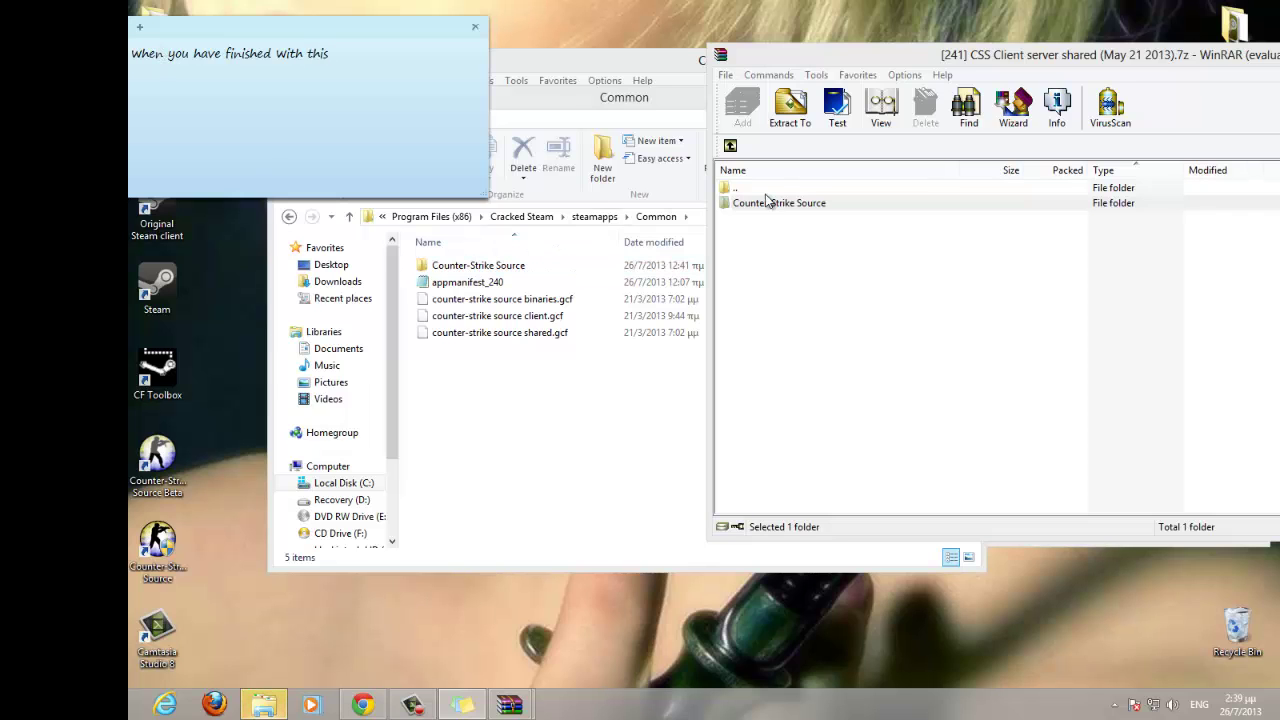
- Add "close the 7z file and open the other one" as the second line of the sticky note
drag(947, 58, 729, 64)
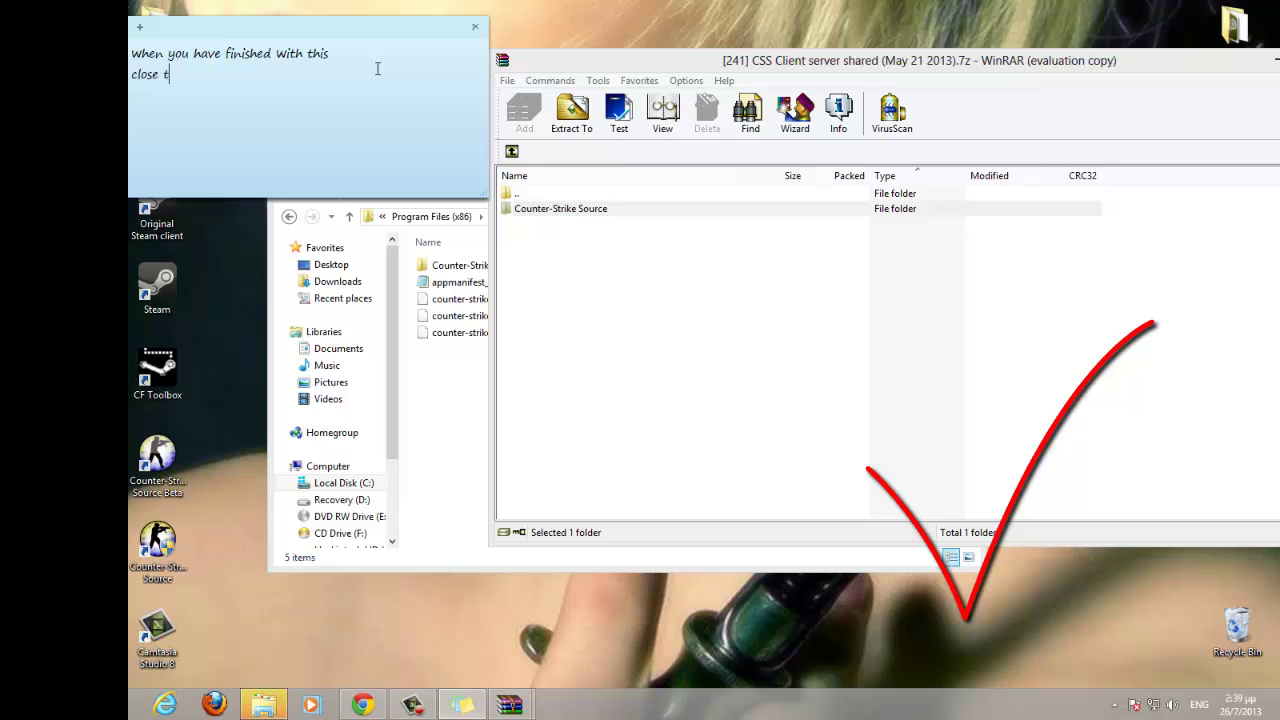
text(he 7z file and open the other on)
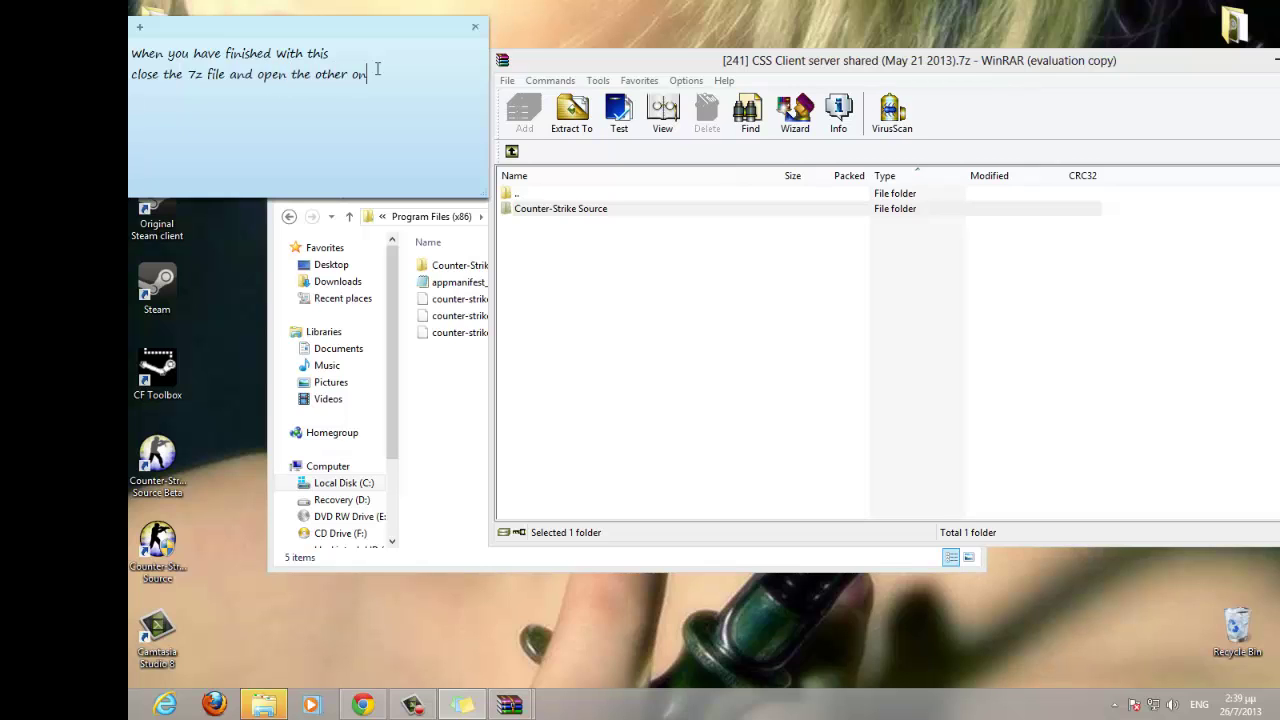
- Close the [241] CSS Client server shared archive and open [232331] CSS Windows client (May 23 2013).7z from Counter-Strike Source.zip
drag(1229, 68, 1110, 83)
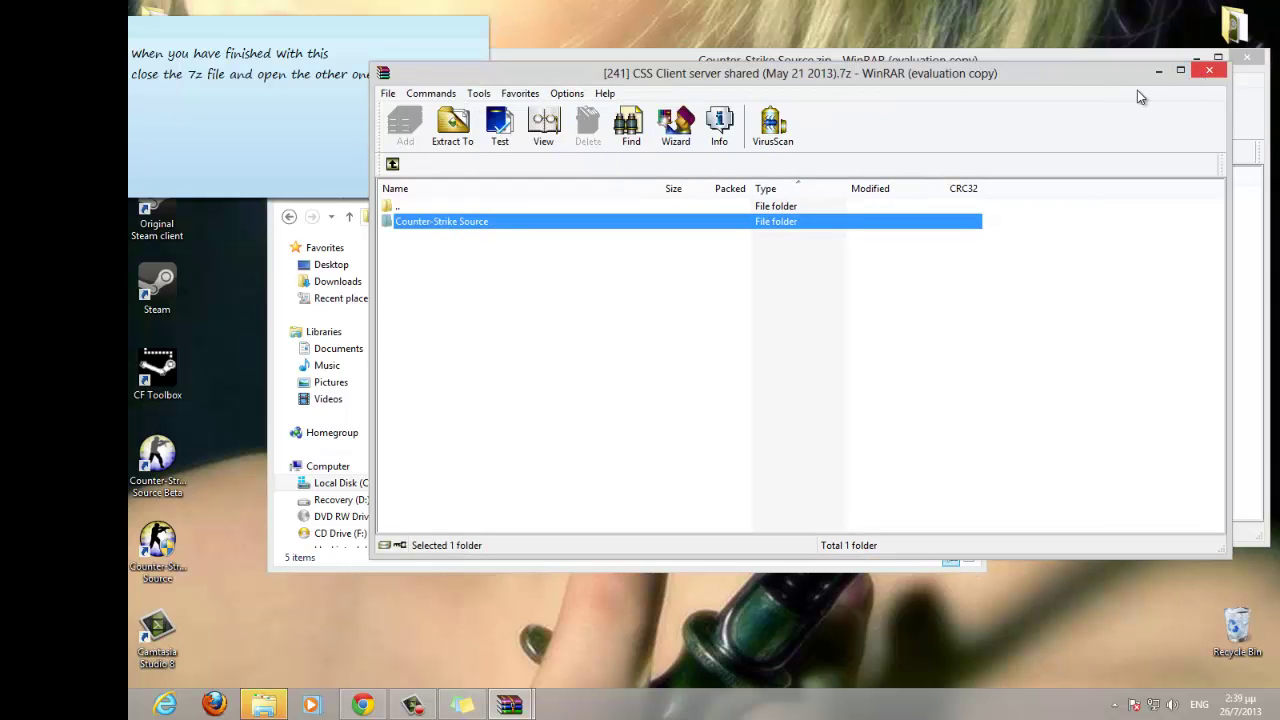
click(1216, 72)
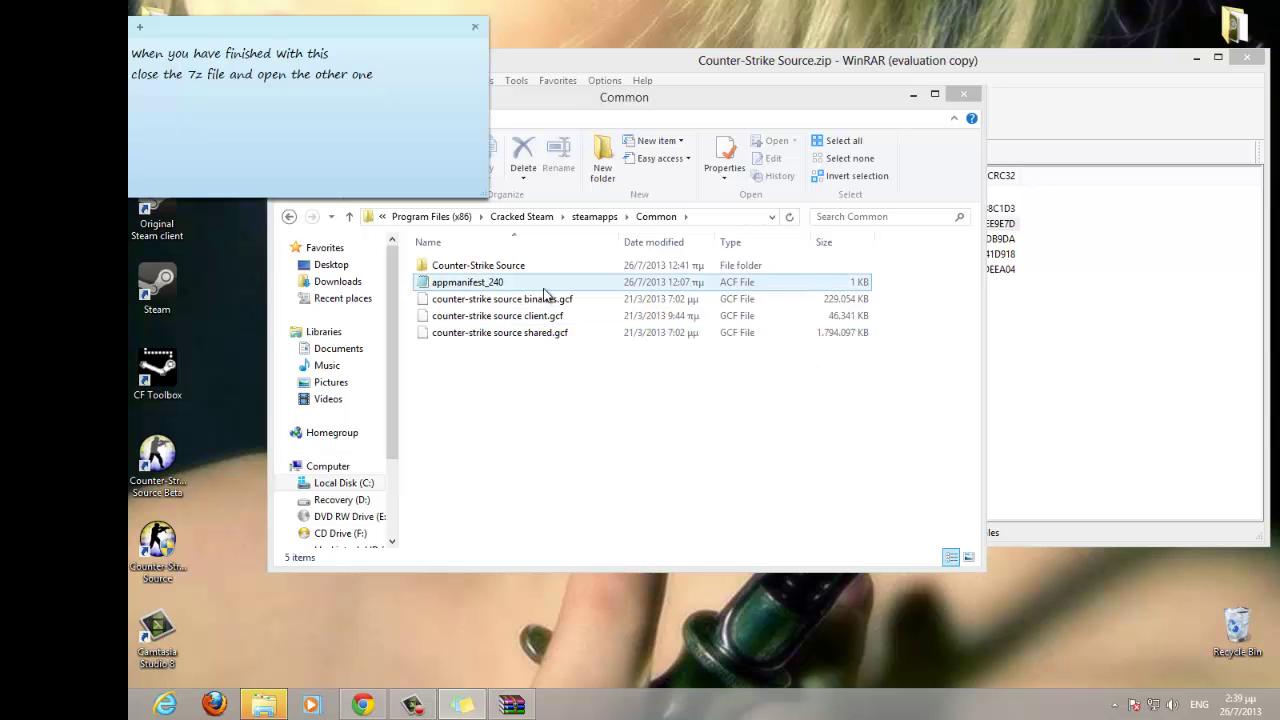
click(1078, 297)
click(1078, 297)
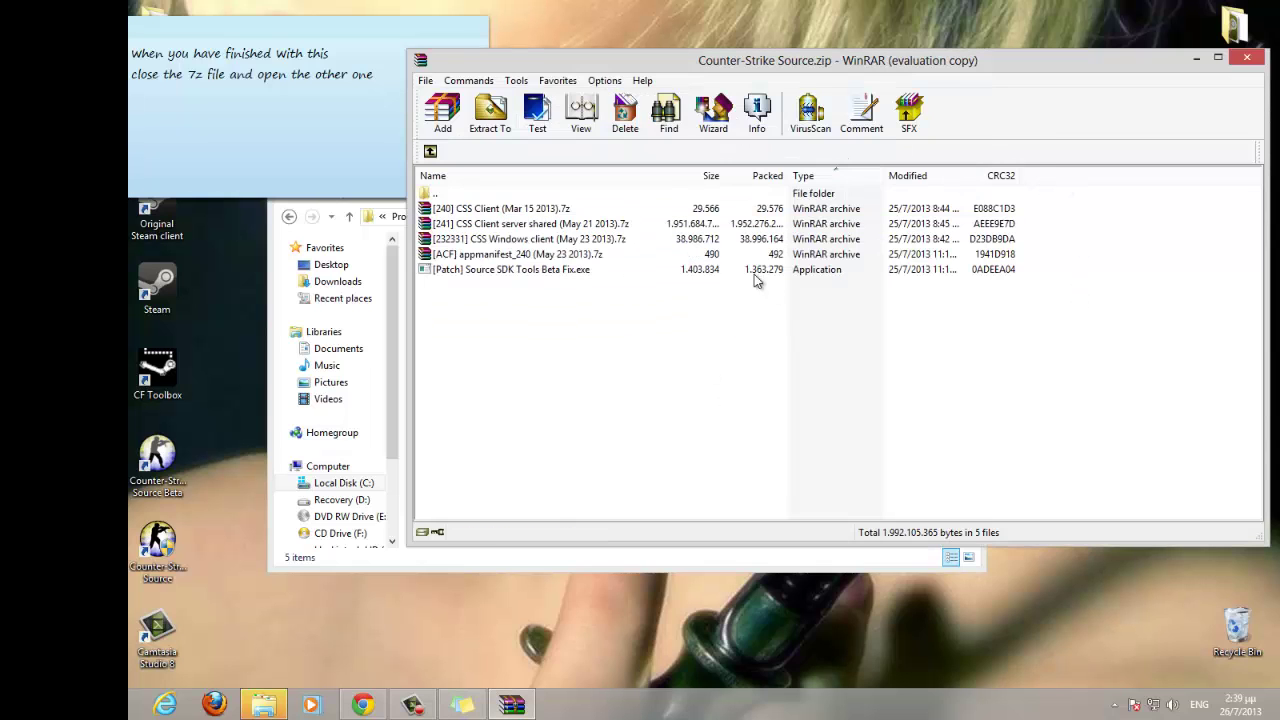
double_click(536, 241)
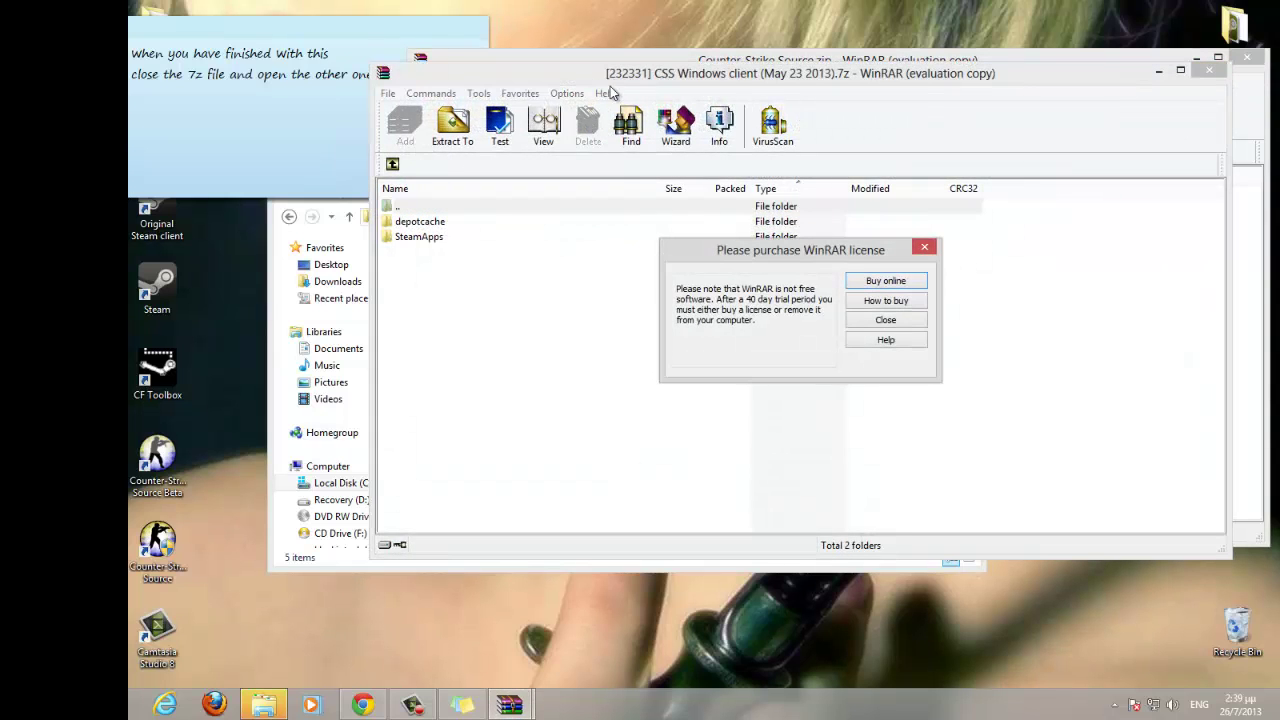
click(924, 247)
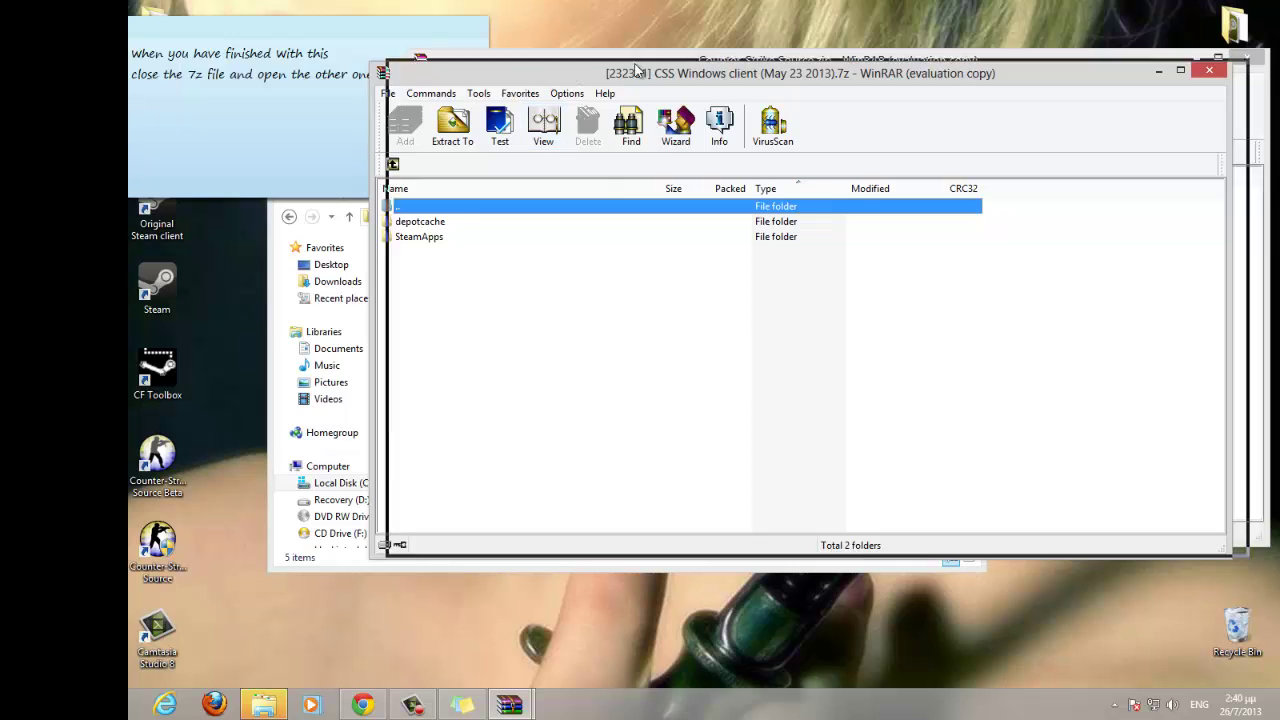
drag(542, 73, 659, 62)
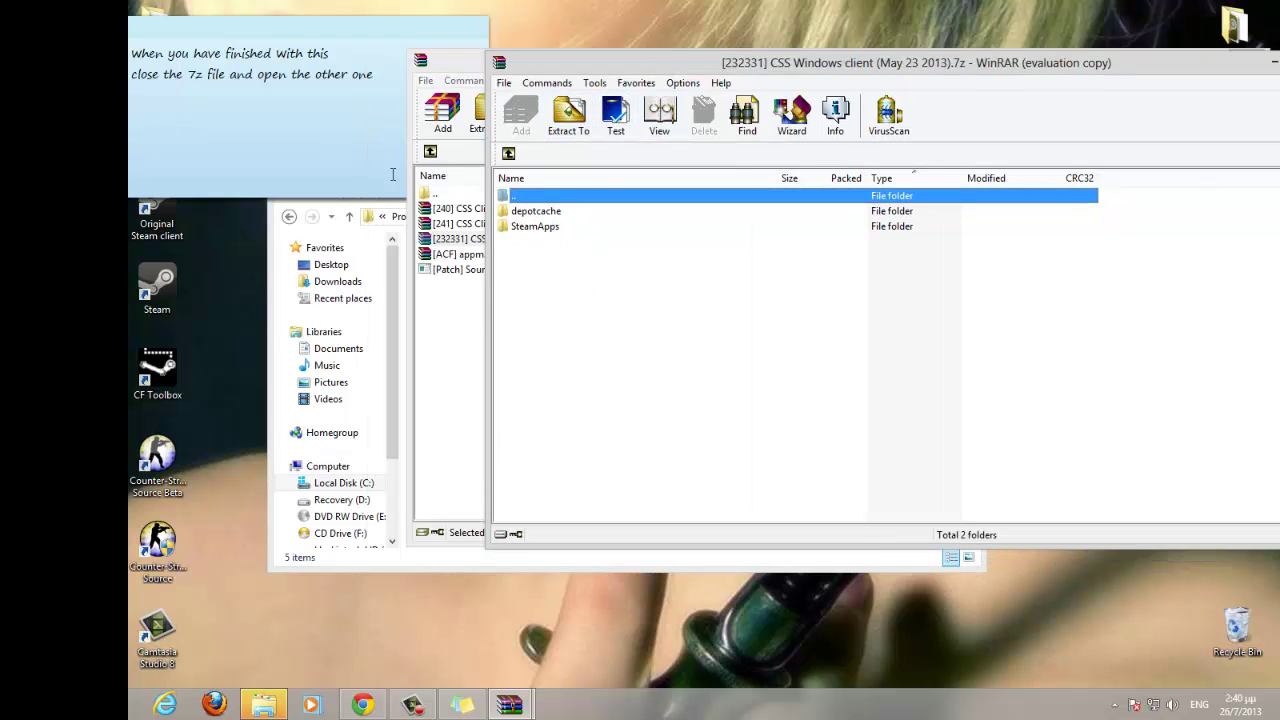
- Open the archive's depotcache folder and replace the note text with "now open depotcache file and copy/paste .manifest file"
double_click(548, 213)
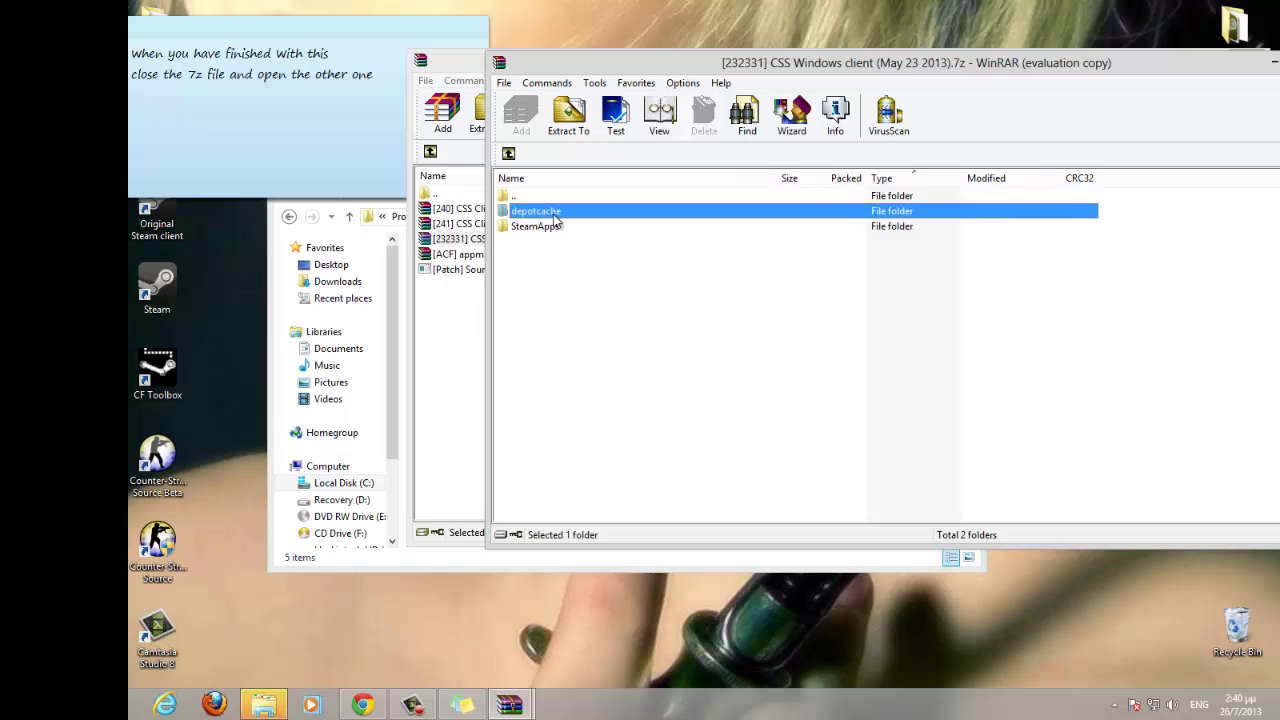
click(353, 160)
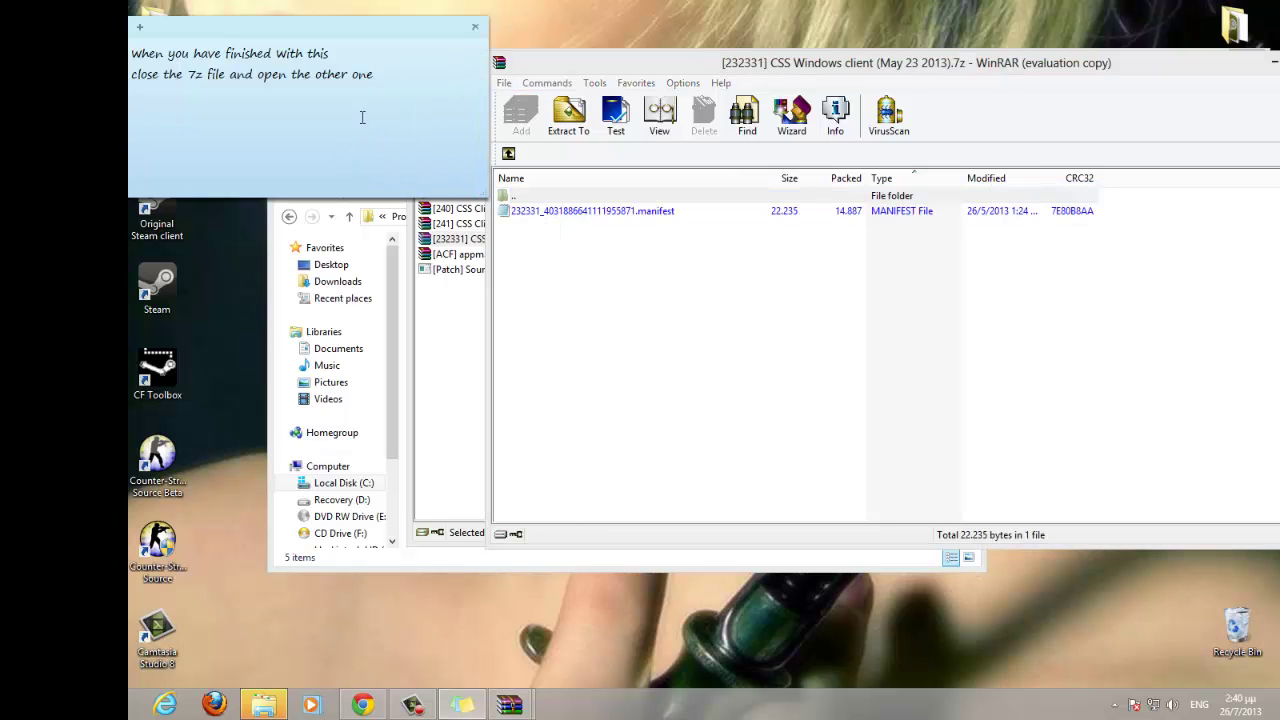
drag(369, 103, 130, 5)
key(Delete)
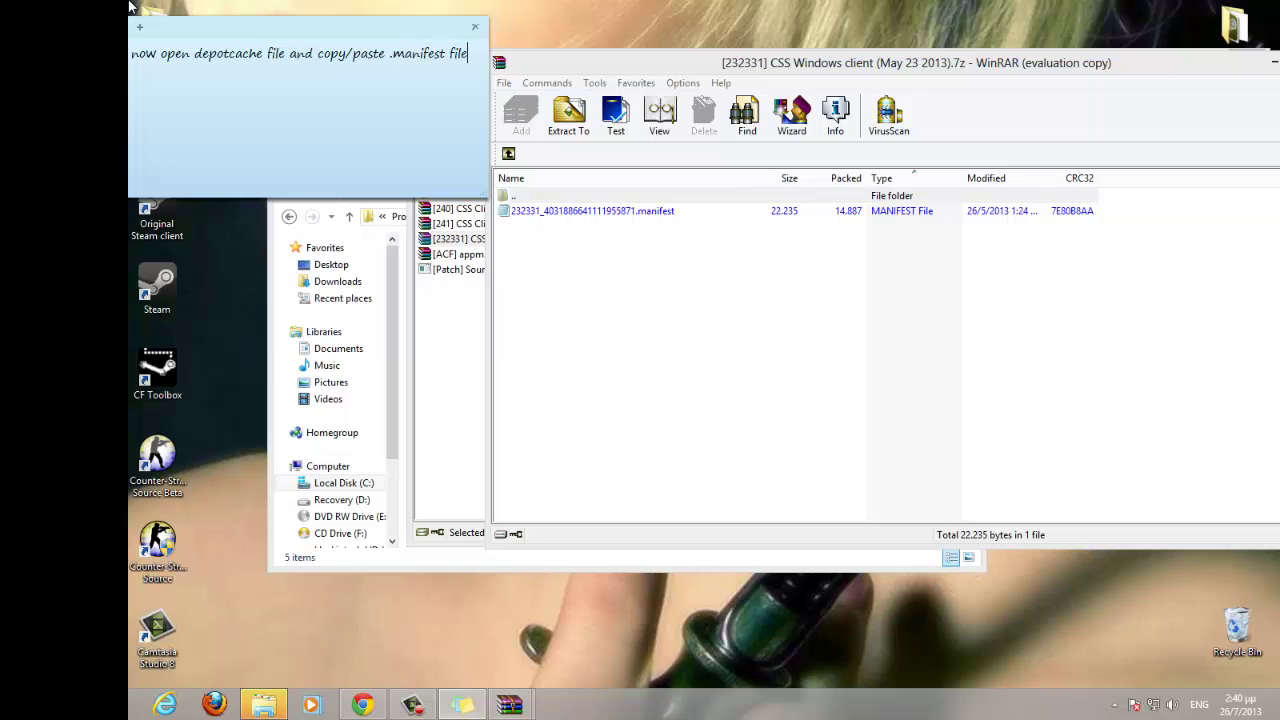
- Go from the Common folder up to Cracked Steam in File Explorer and open its depotcache folder
click(403, 386)
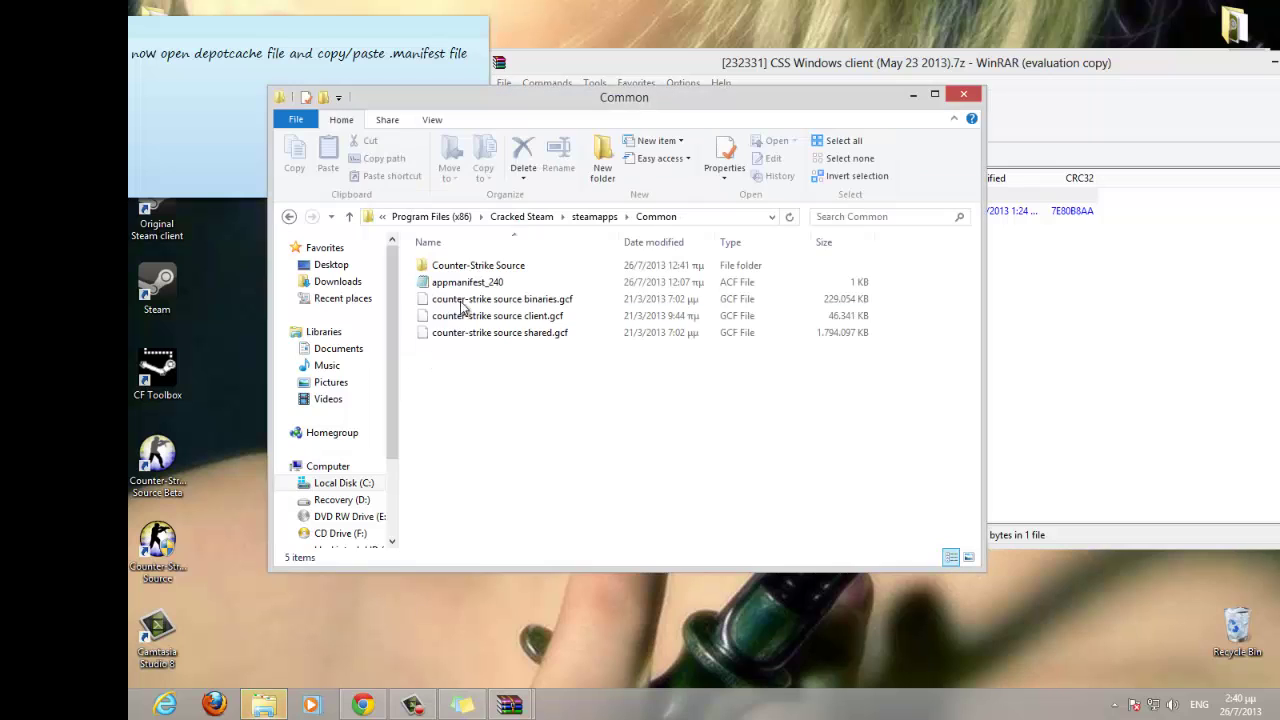
click(289, 216)
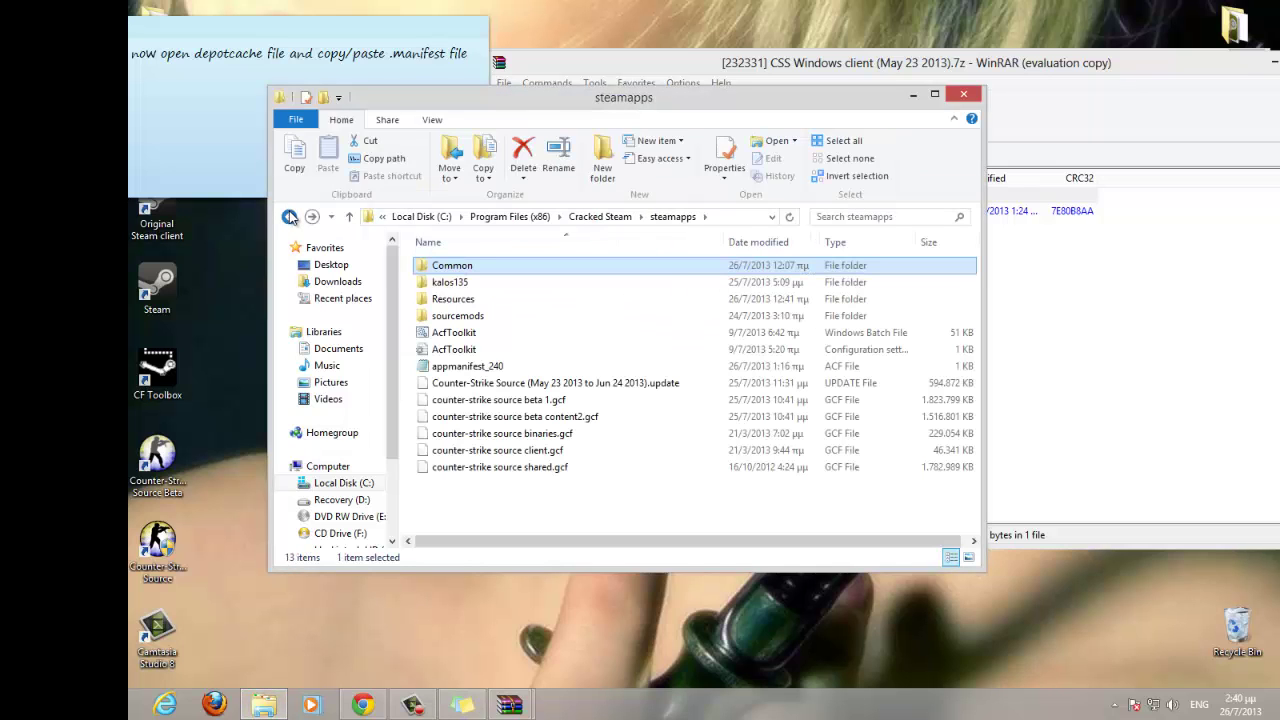
click(289, 216)
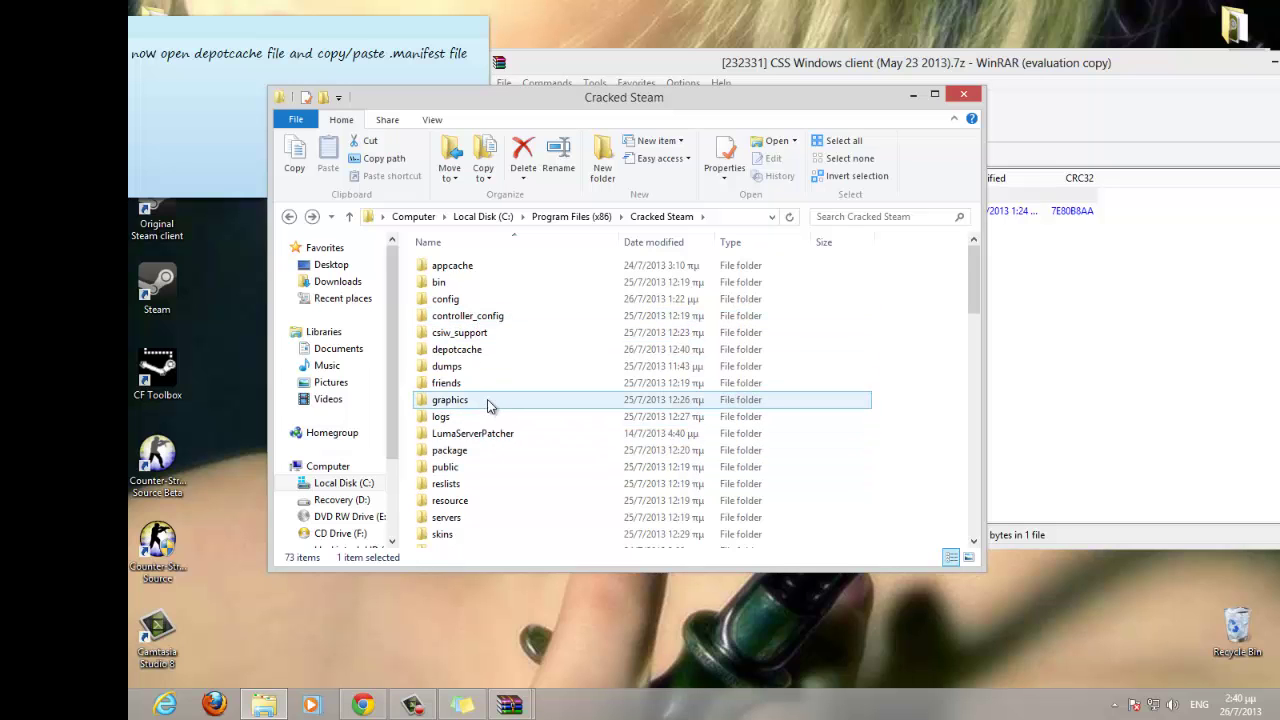
scroll(488, 405, down, 1)
scroll(486, 414, up, 1)
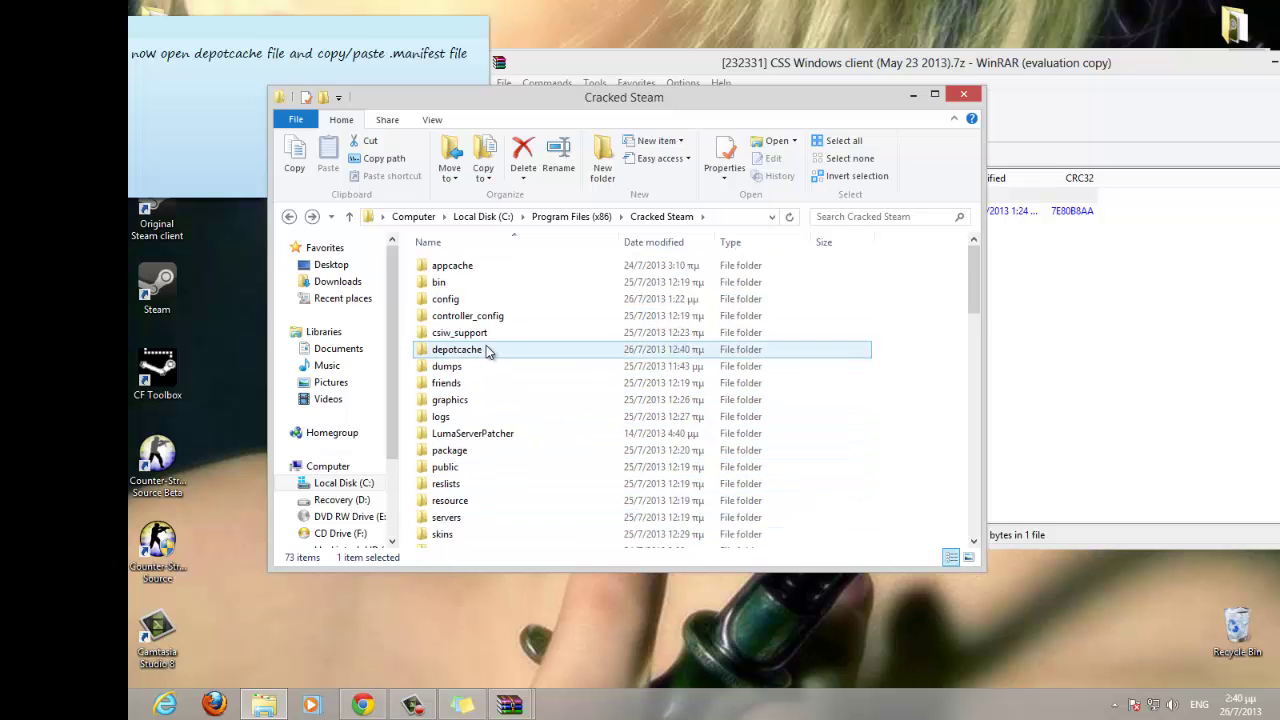
scroll(487, 349, down, 15)
scroll(478, 313, up, 9)
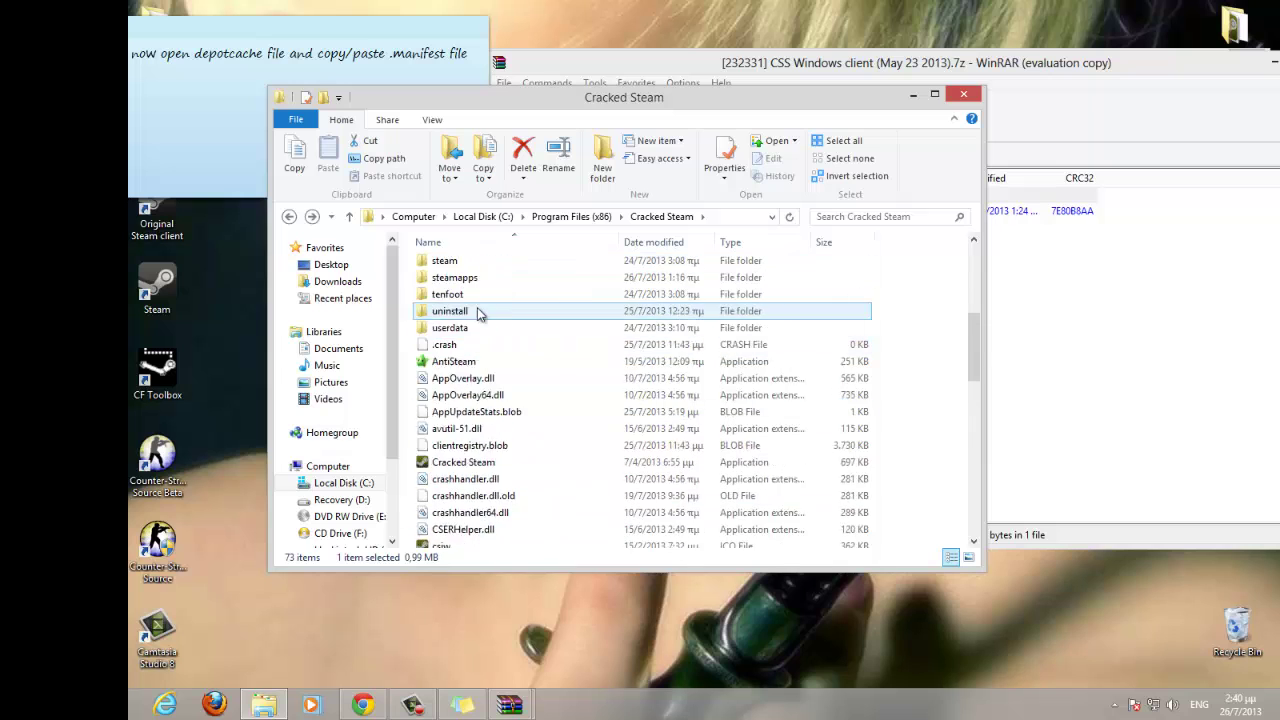
scroll(478, 313, up, 6)
double_click(472, 354)
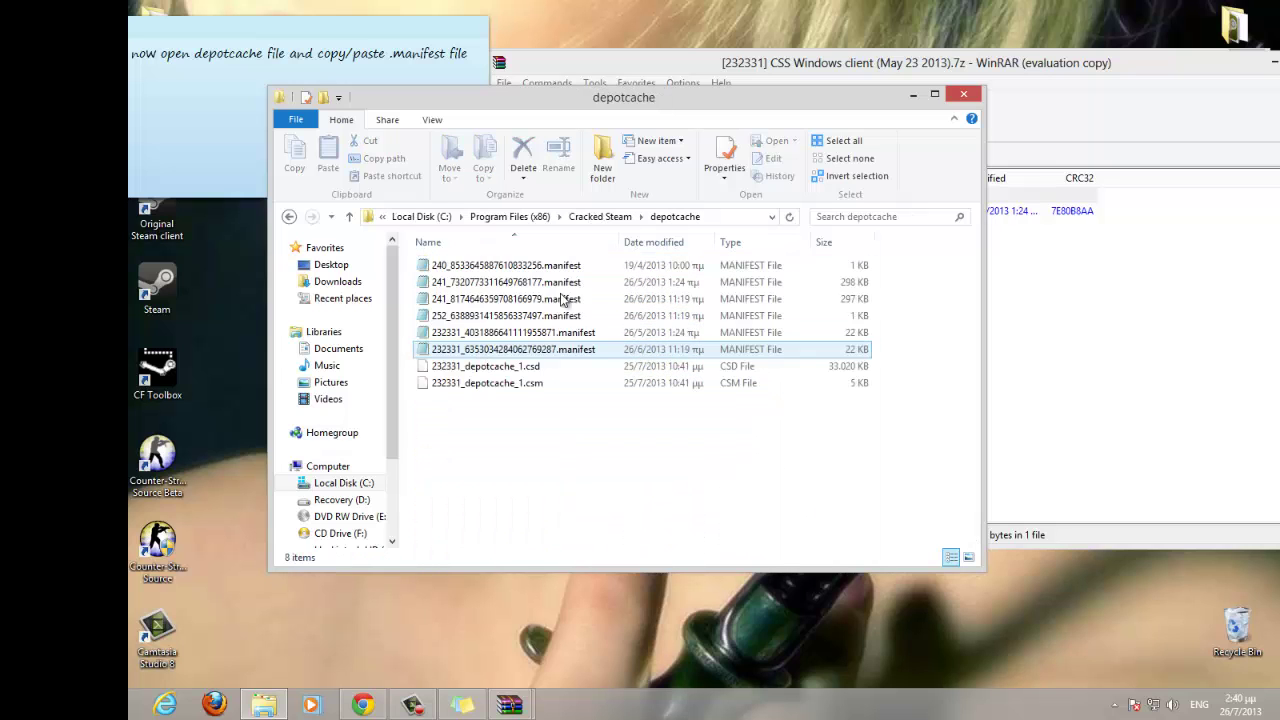
- Try to copy the archive's .manifest file into the Cracked Steam depotcache folder, then cancel the replacement
click(1140, 322)
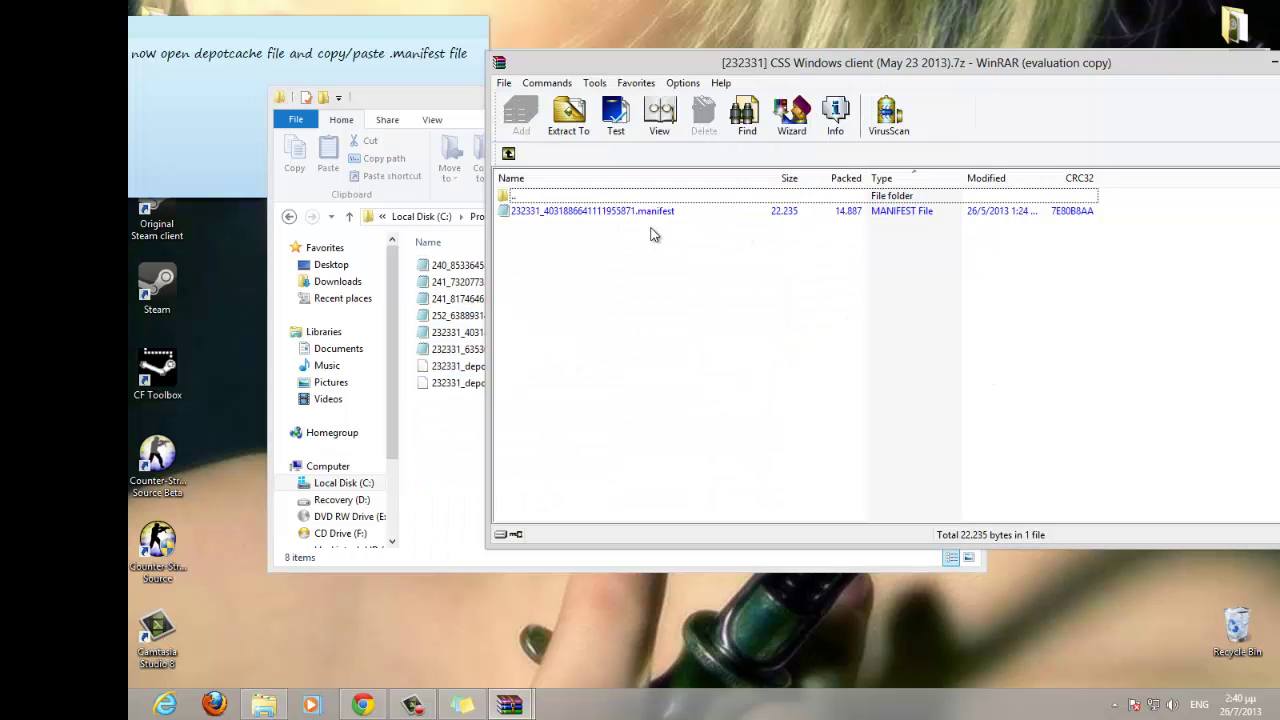
drag(630, 211, 466, 460)
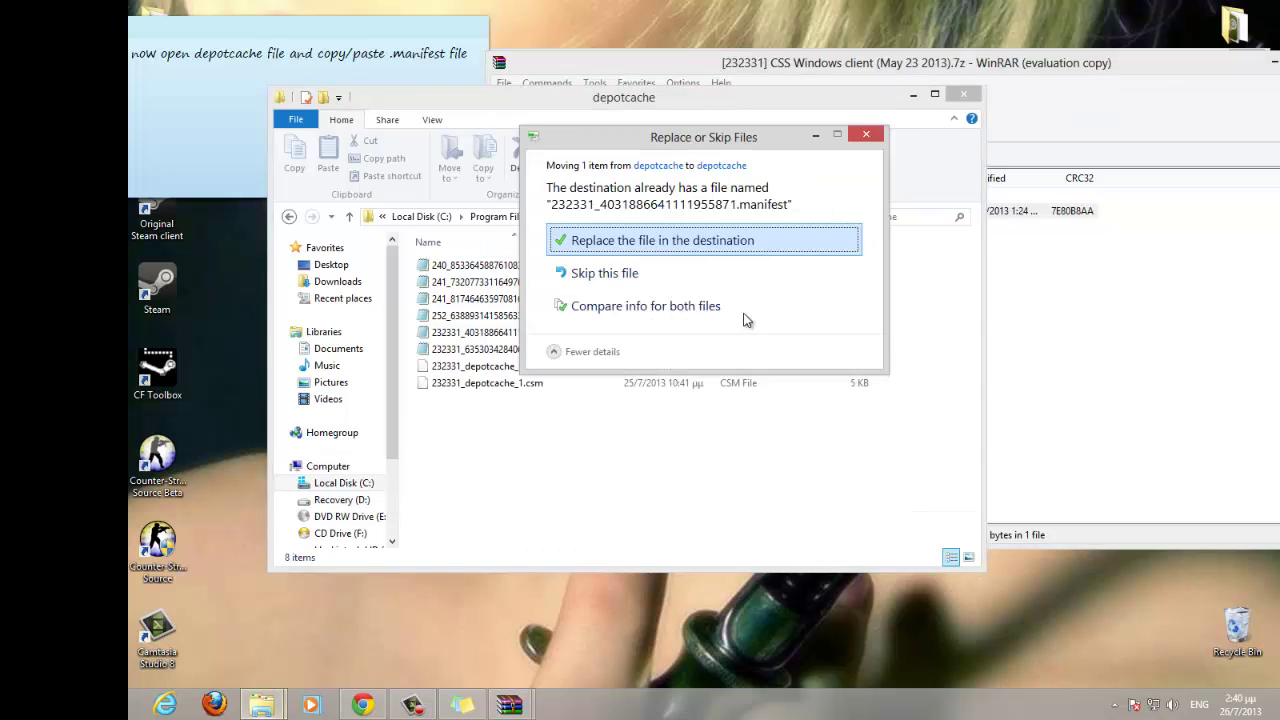
click(866, 134)
click(1063, 409)
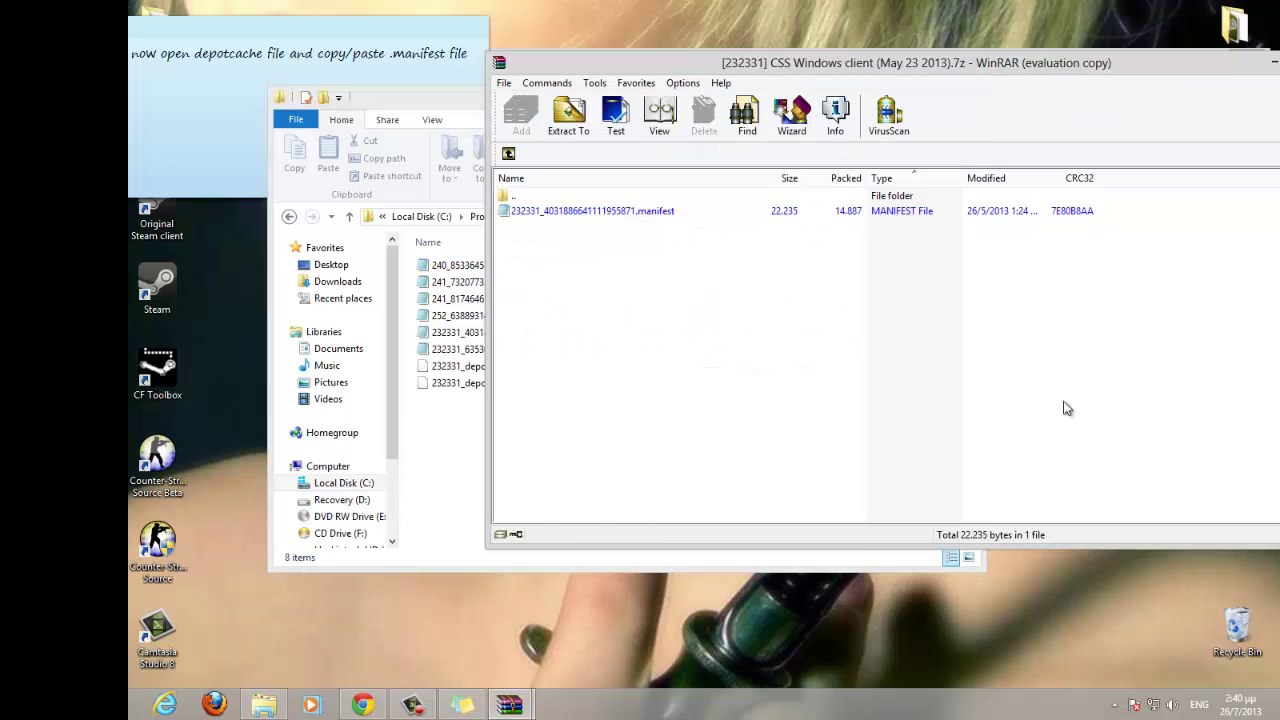
click(230, 163)
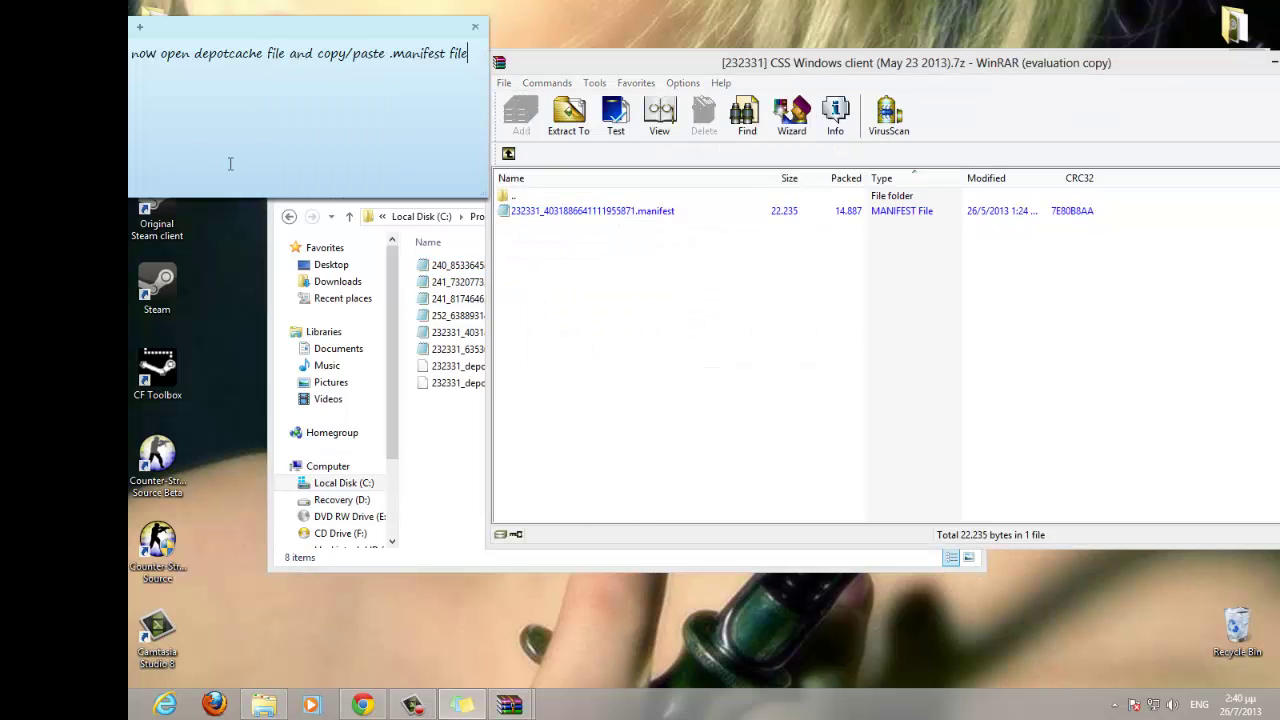
- Leave depotcache in the archive and open the game folder inside SteamApps\Common
click(508, 153)
double_click(527, 228)
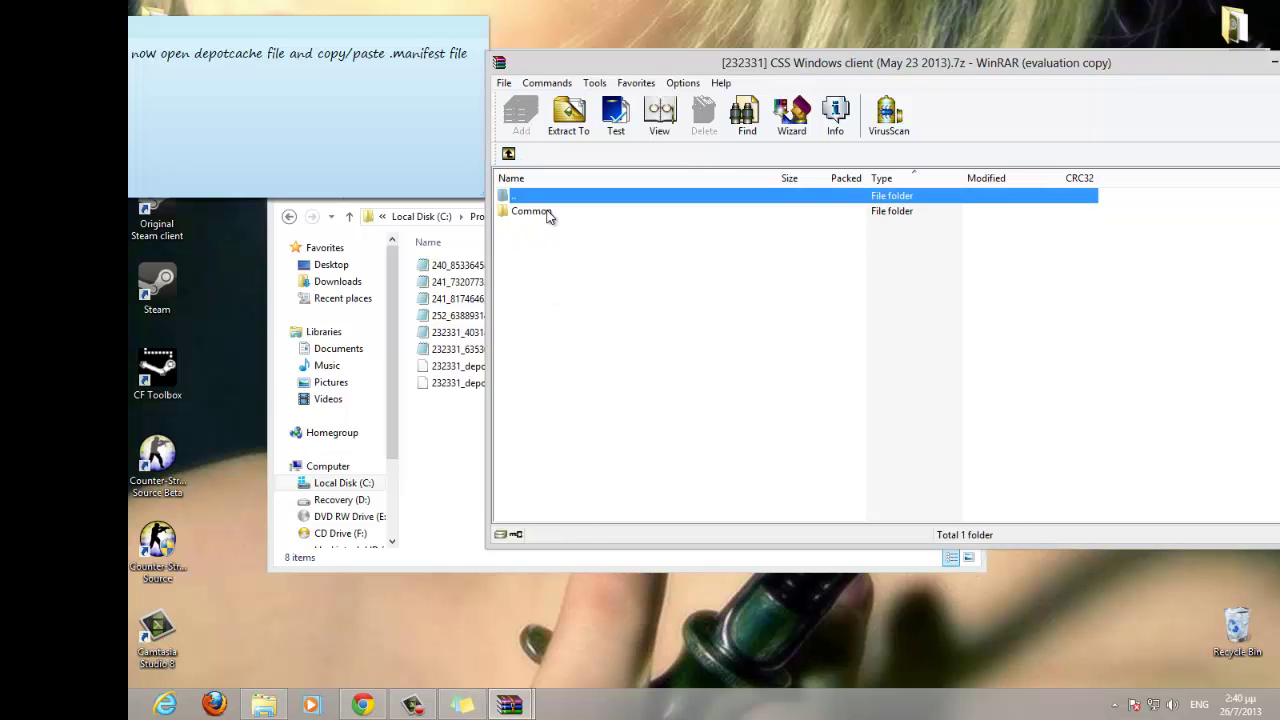
double_click(546, 214)
double_click(565, 212)
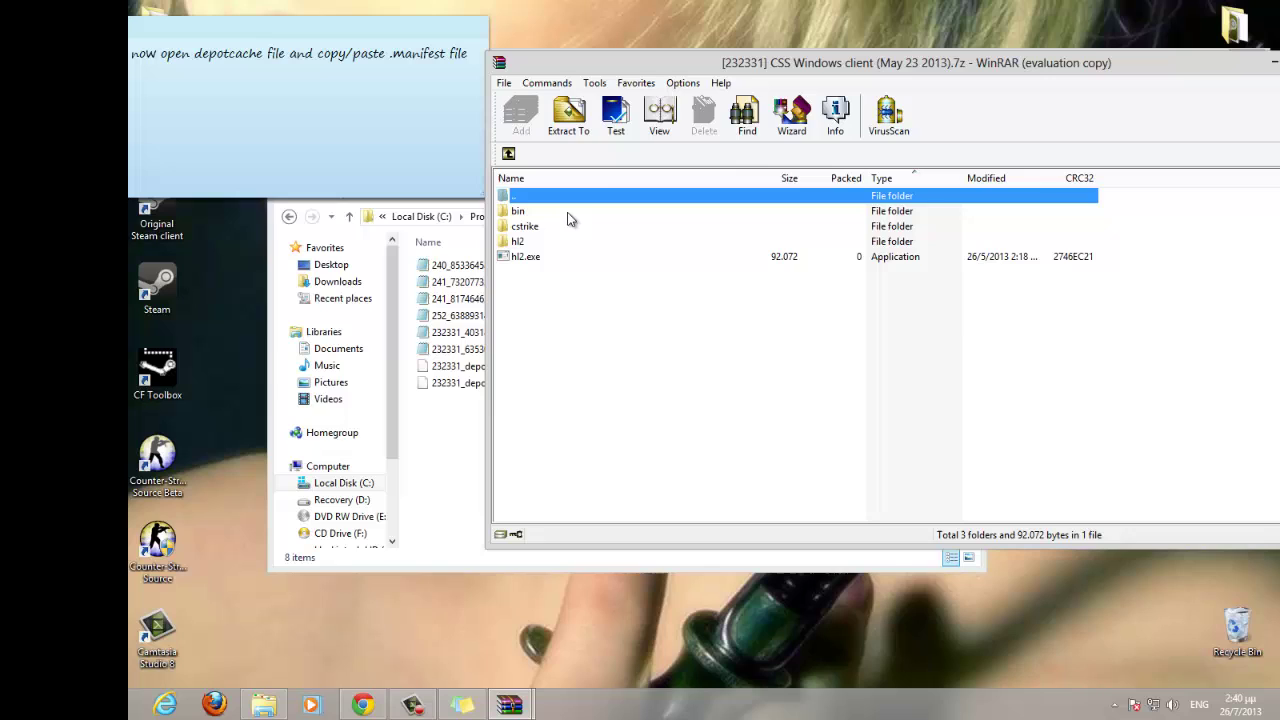
- Replace the sticky note text with "do the same thing for the other files on css folder"
click(477, 68)
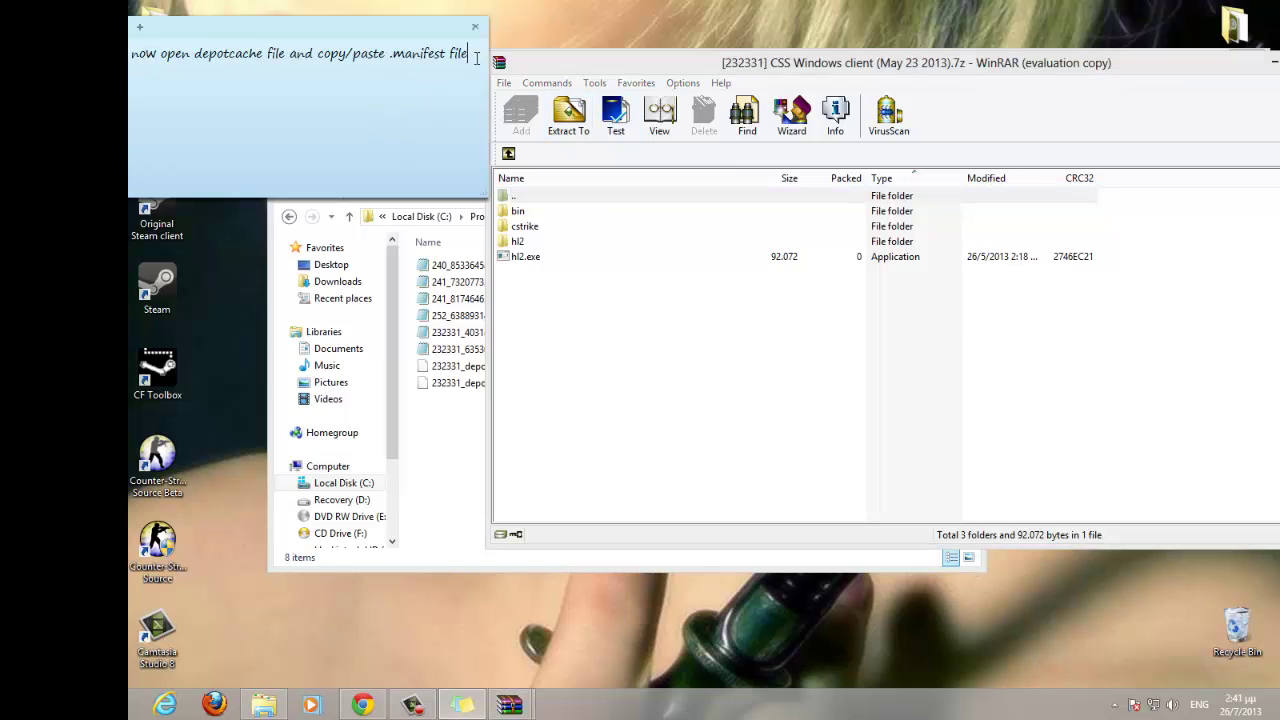
drag(477, 57, 130, 55)
text(do)
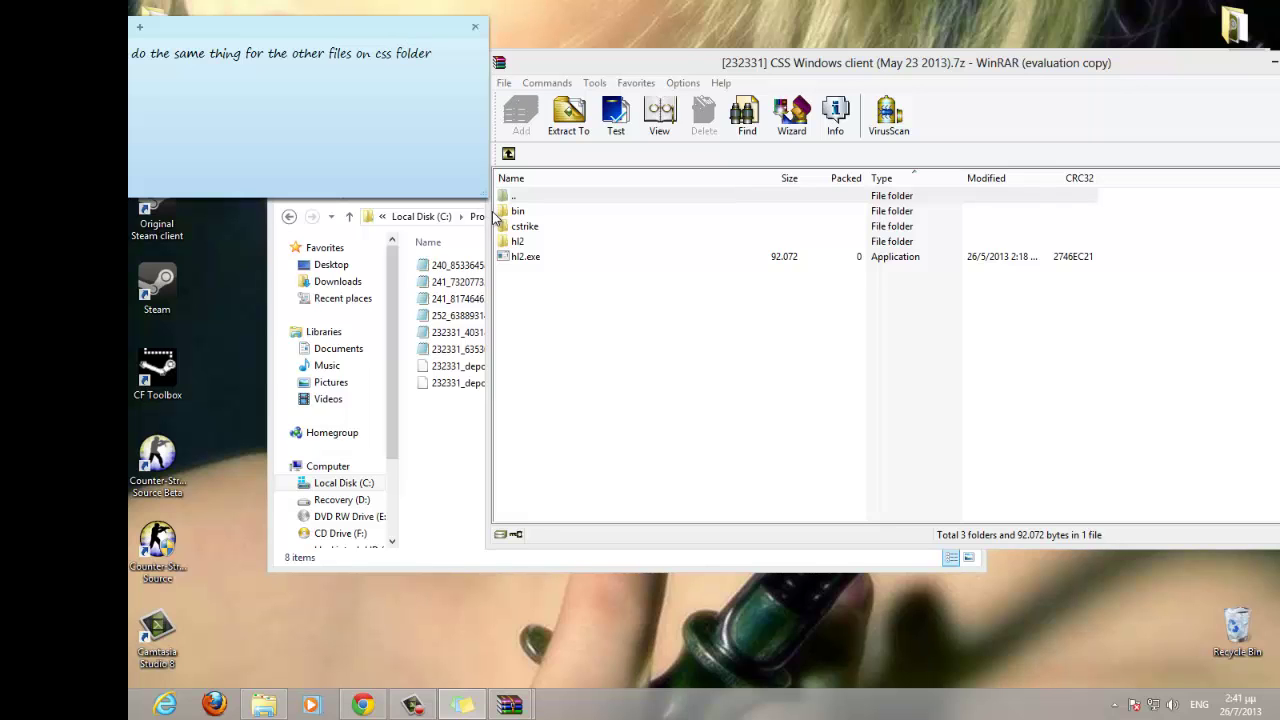
- Look through the contents of the archive's bin folder and return to its parent folder
double_click(537, 211)
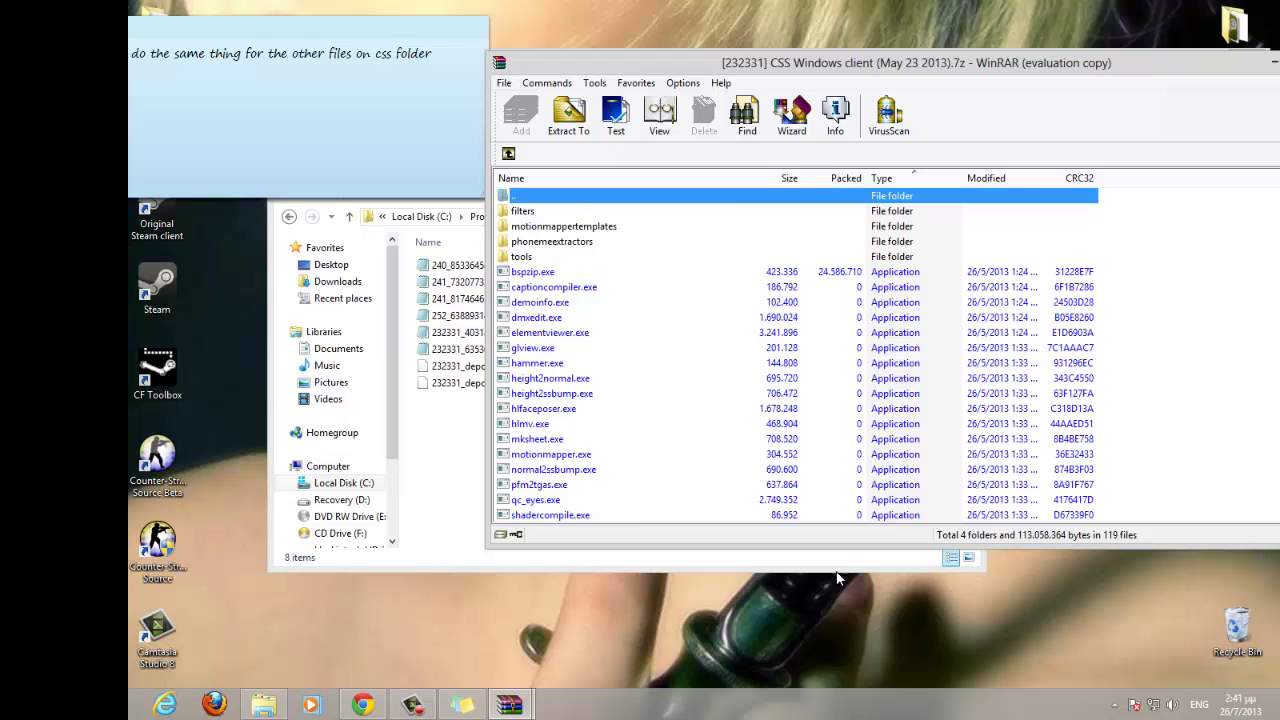
scroll(600, 371, down, 20)
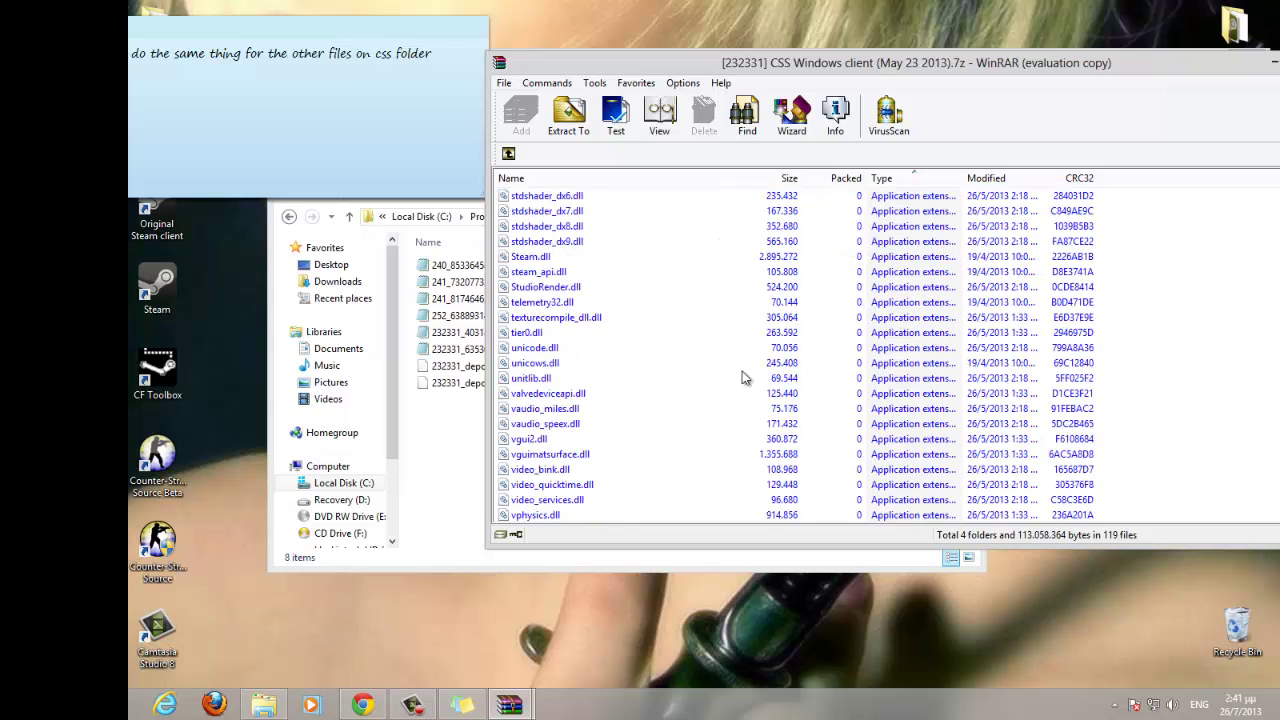
scroll(743, 378, down, 1)
click(508, 153)
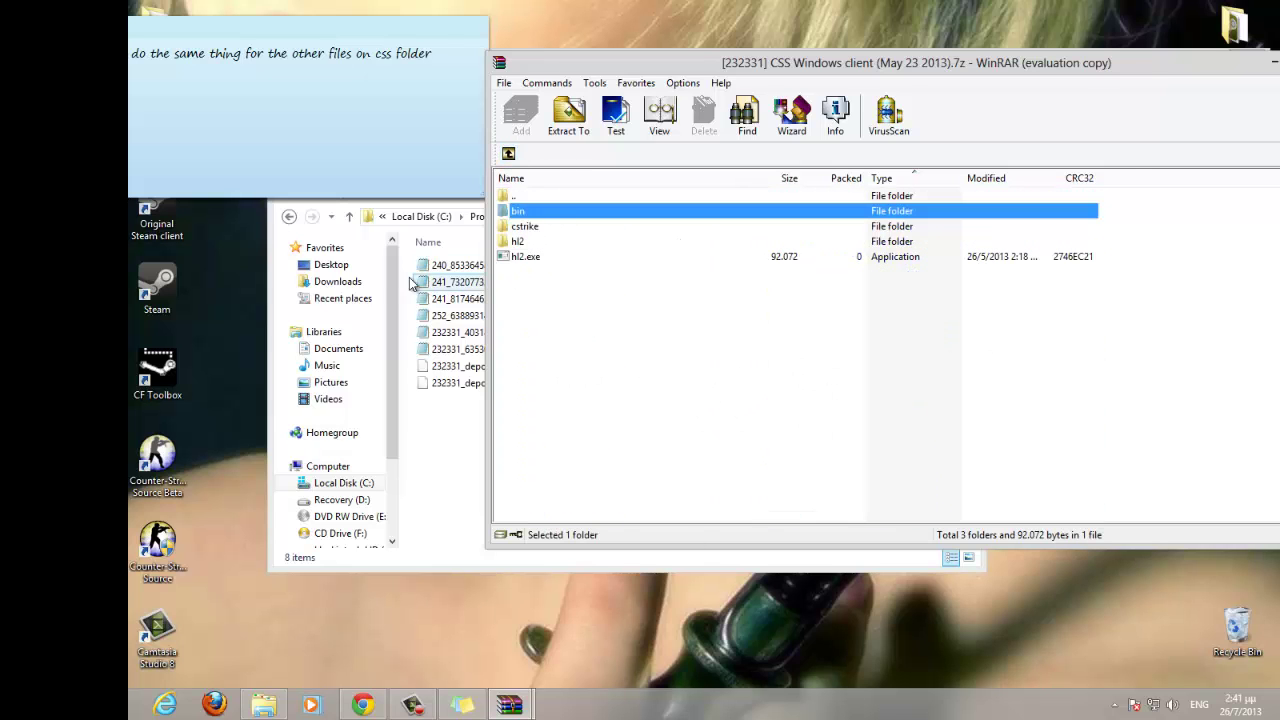
- Open the bin folder of Counter-Strike Source under Cracked Steam\steamapps\Common in File Explorer
click(349, 216)
click(349, 216)
scroll(455, 399, down, 2)
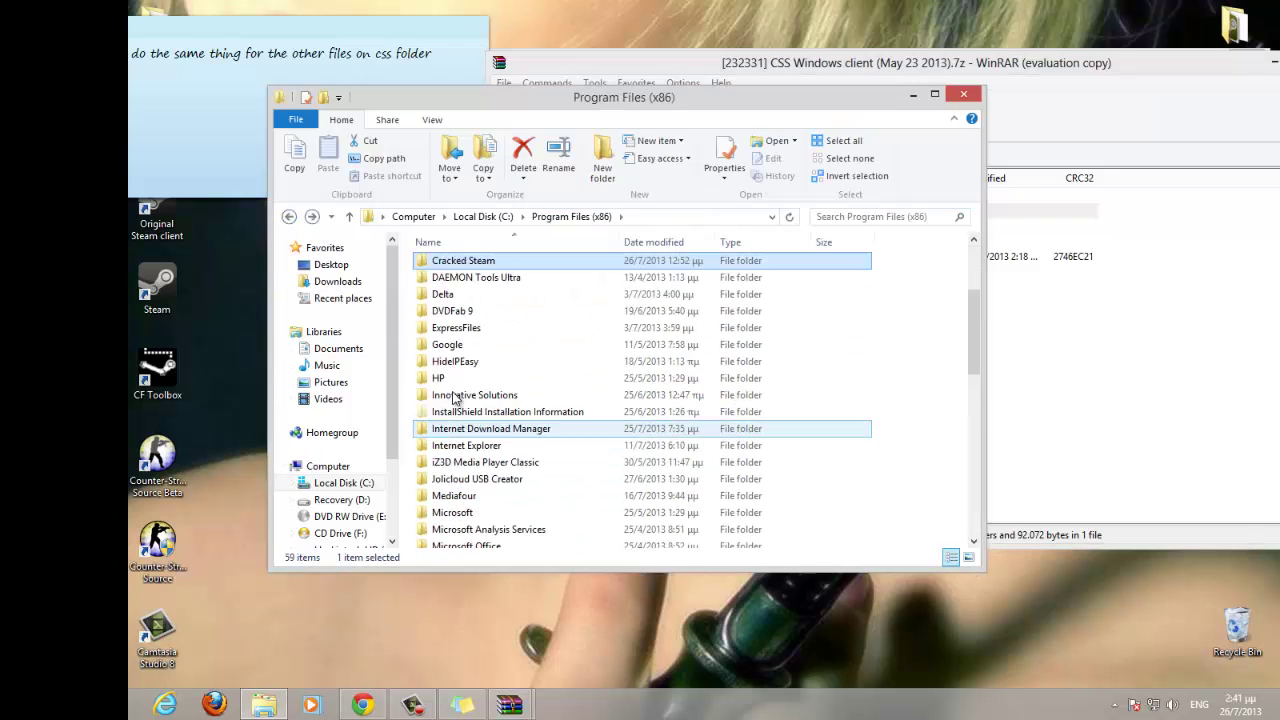
scroll(455, 399, up, 2)
double_click(462, 362)
scroll(480, 420, down, 6)
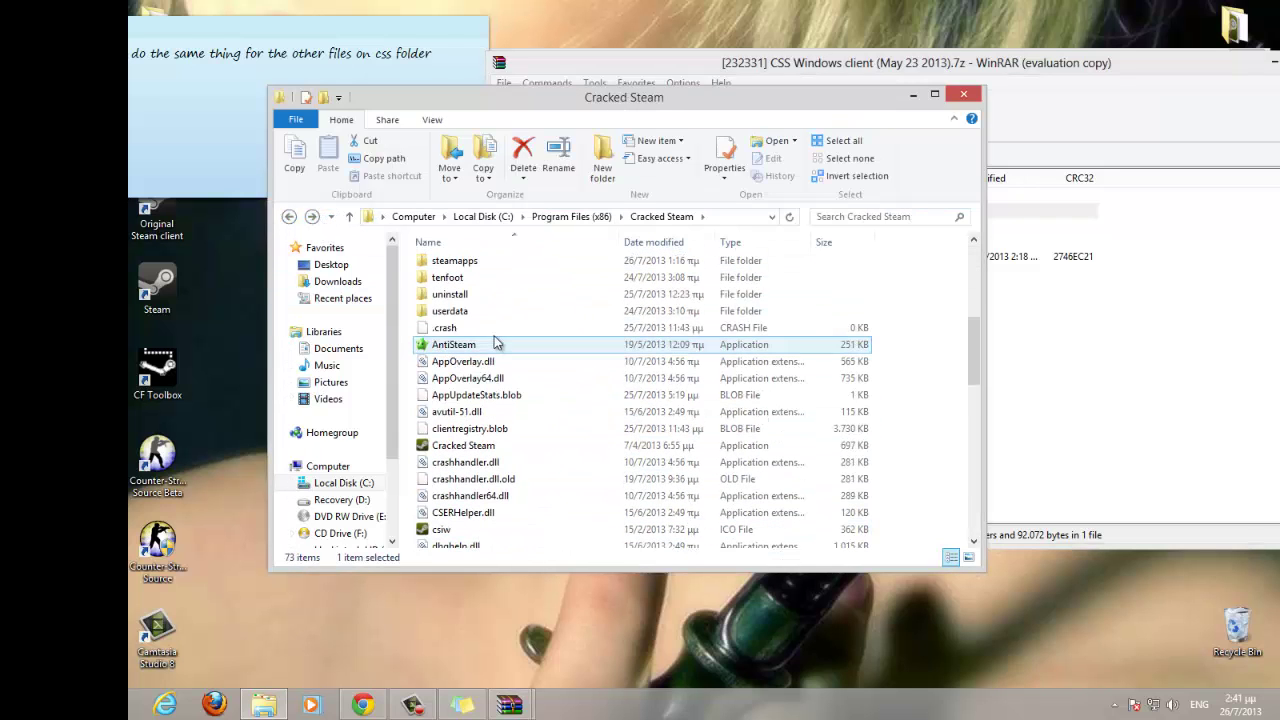
double_click(498, 261)
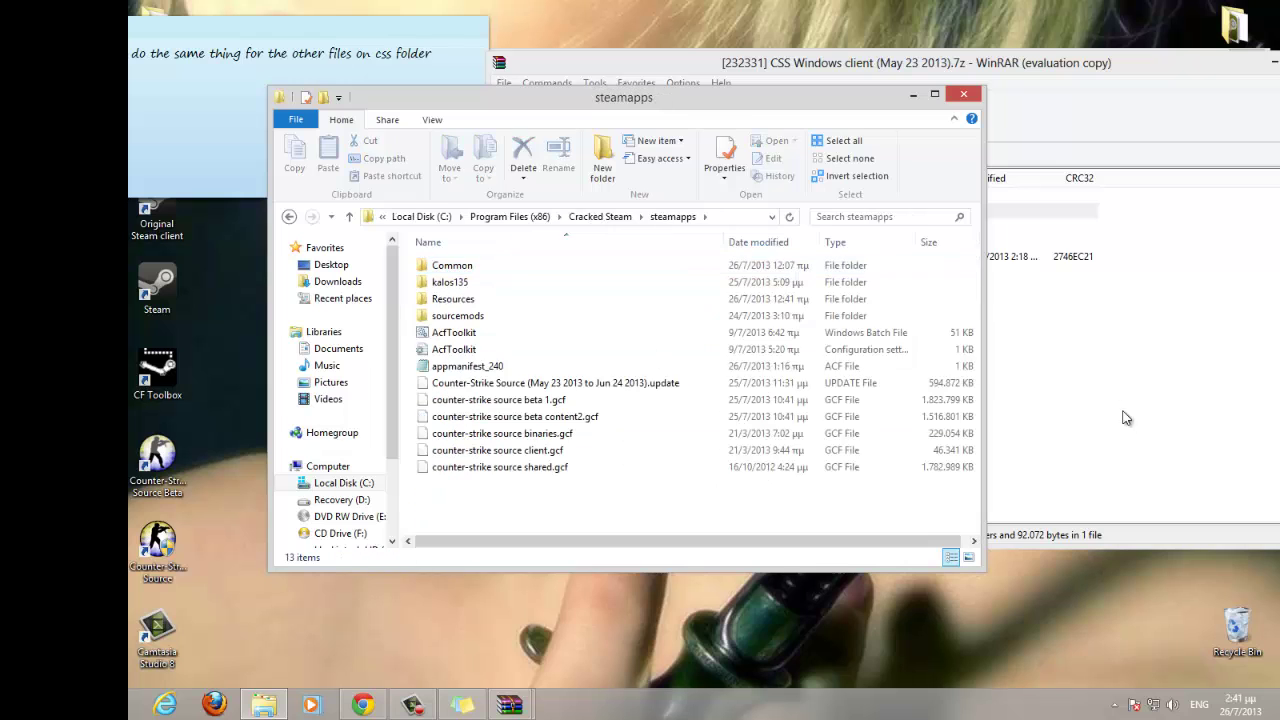
double_click(625, 266)
double_click(643, 267)
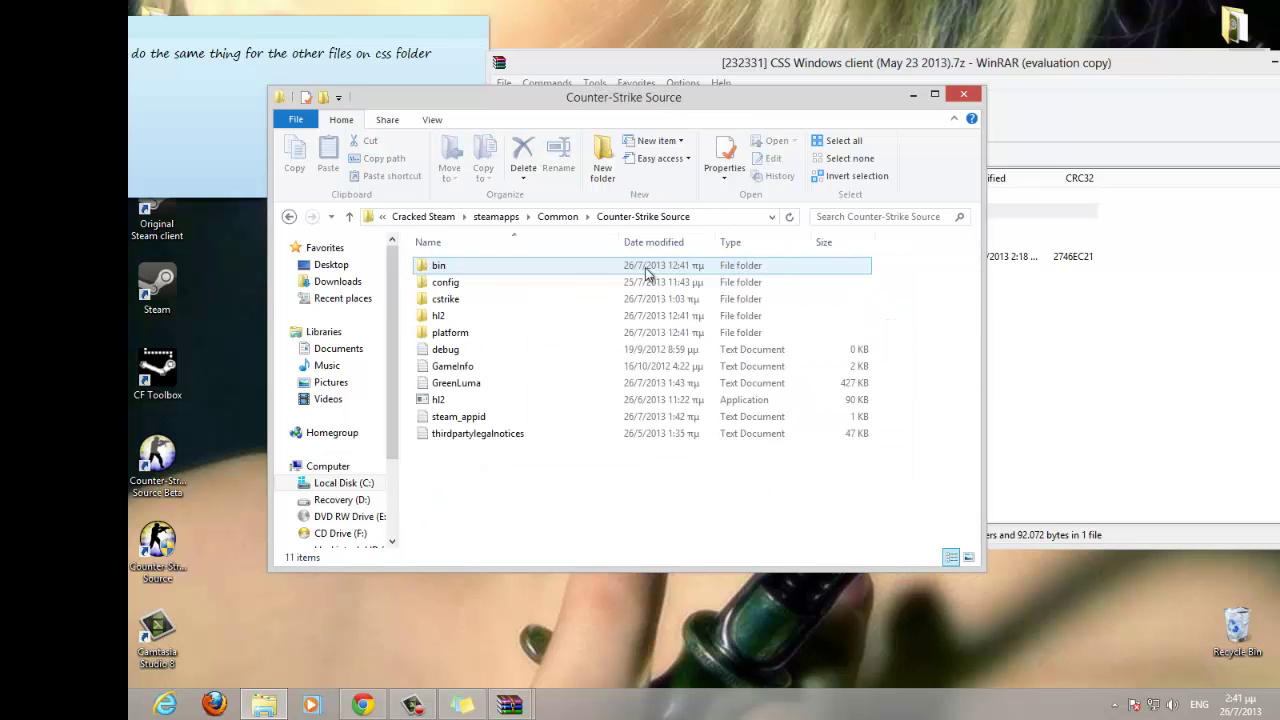
click(510, 705)
double_click(440, 268)
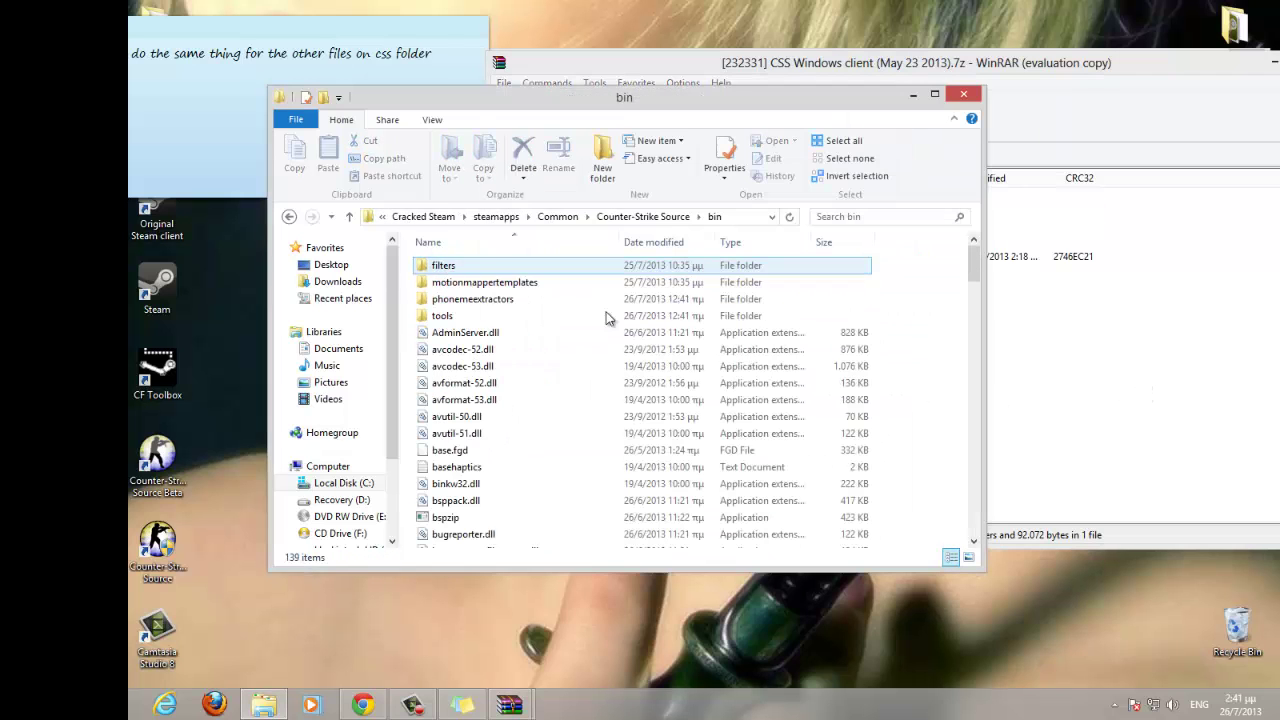
- Open the bin folder in the CSS Windows client archive and look through its files
click(1200, 404)
double_click(578, 211)
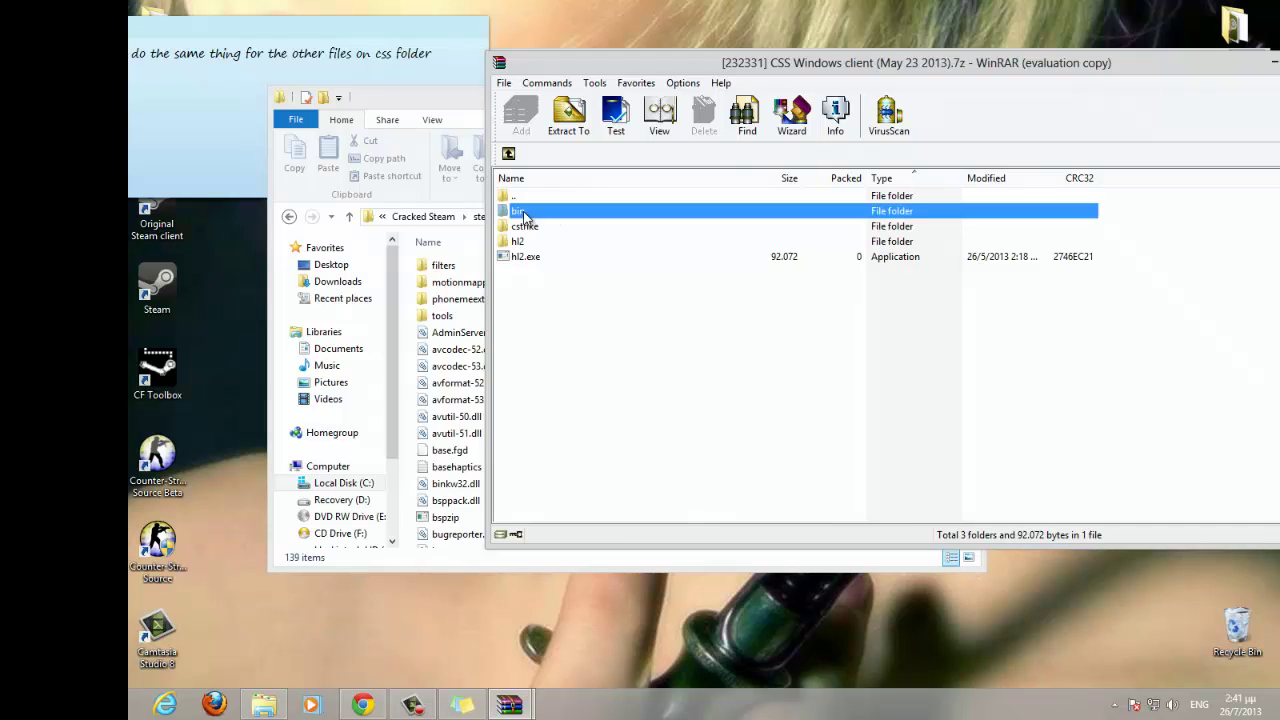
drag(1146, 214, 1228, 244)
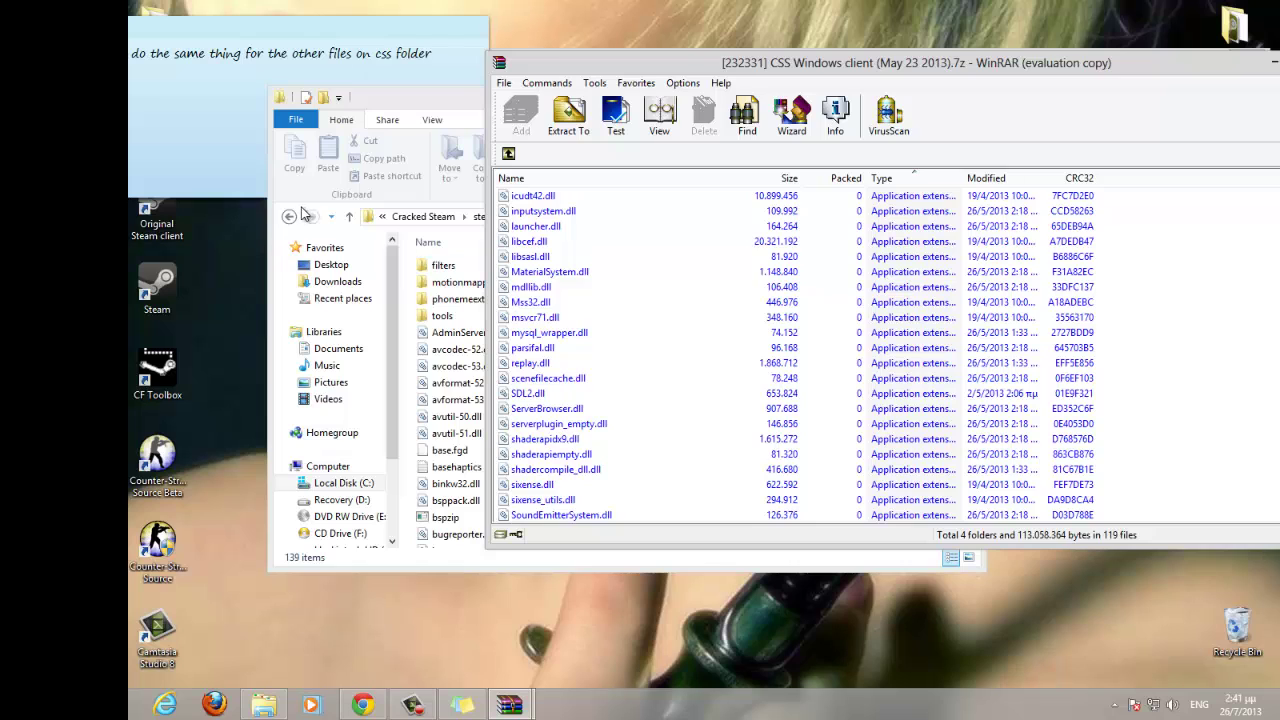
- Return to the Counter-Strike Source folder in File Explorer and show the cstrike folder in the CSS Windows client archive
click(289, 216)
click(1136, 302)
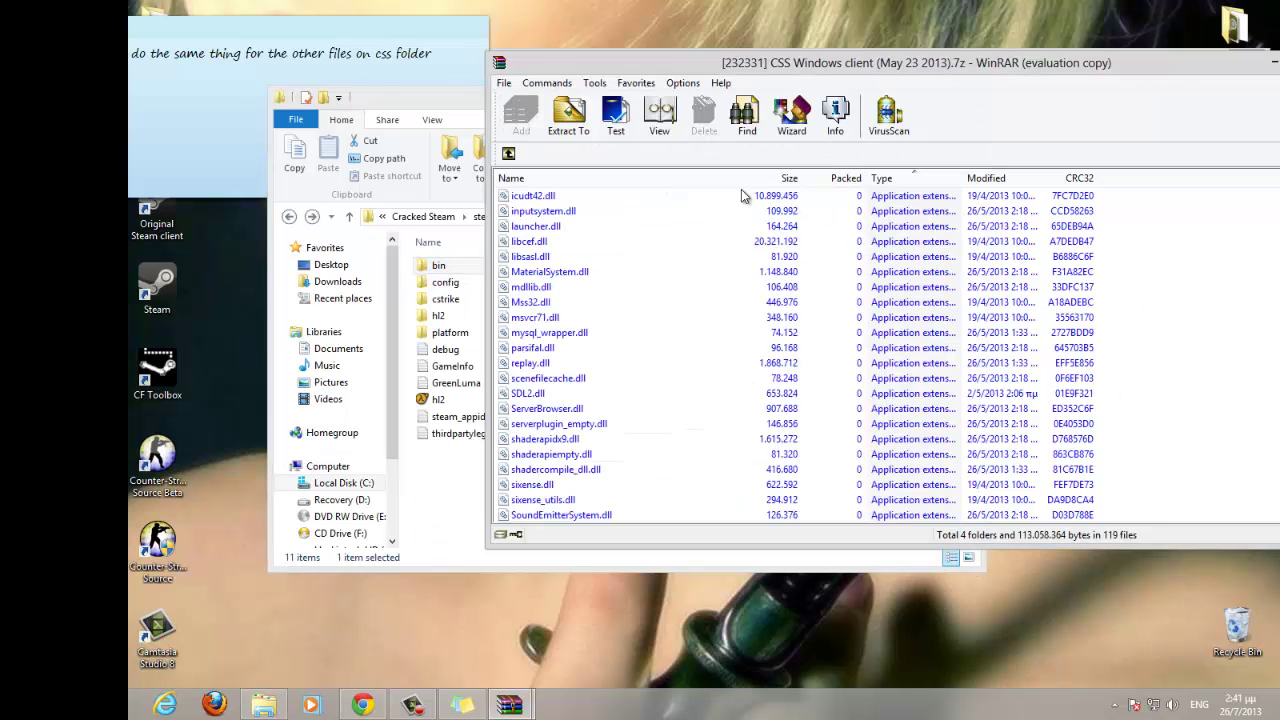
click(508, 153)
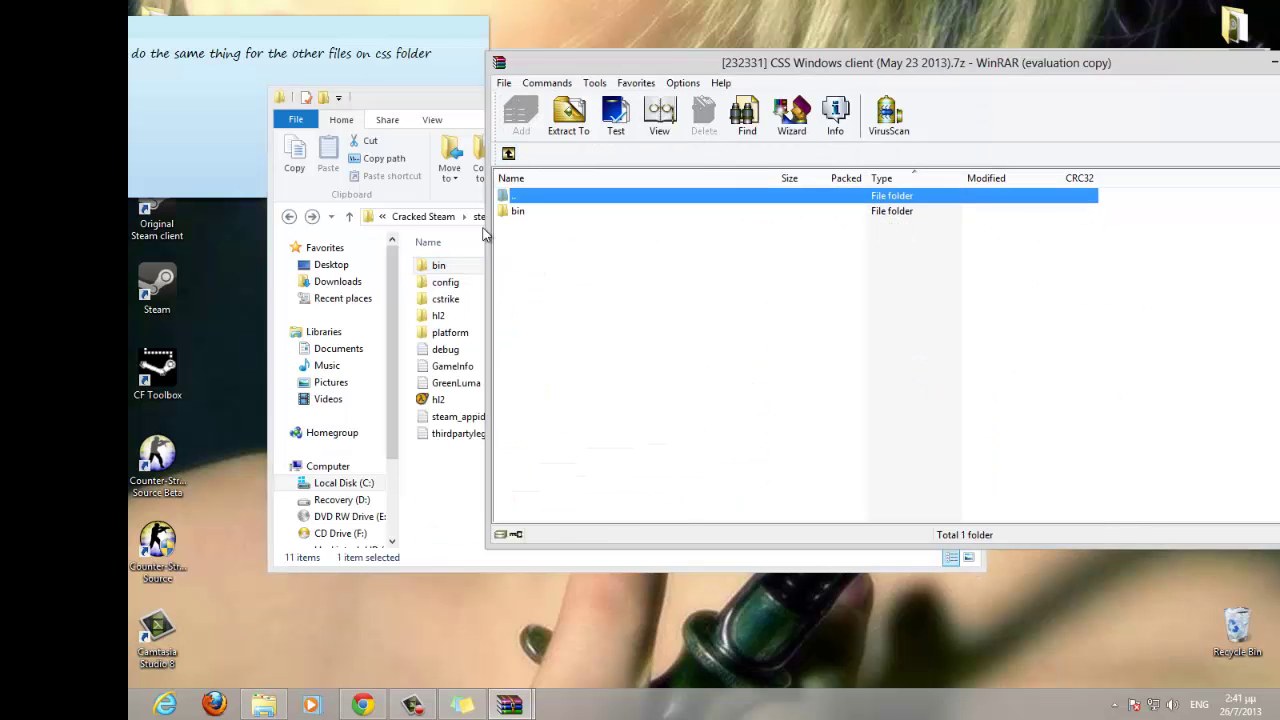
- Open the bin folder inside cstrike in both File Explorer and the archive
double_click(428, 302)
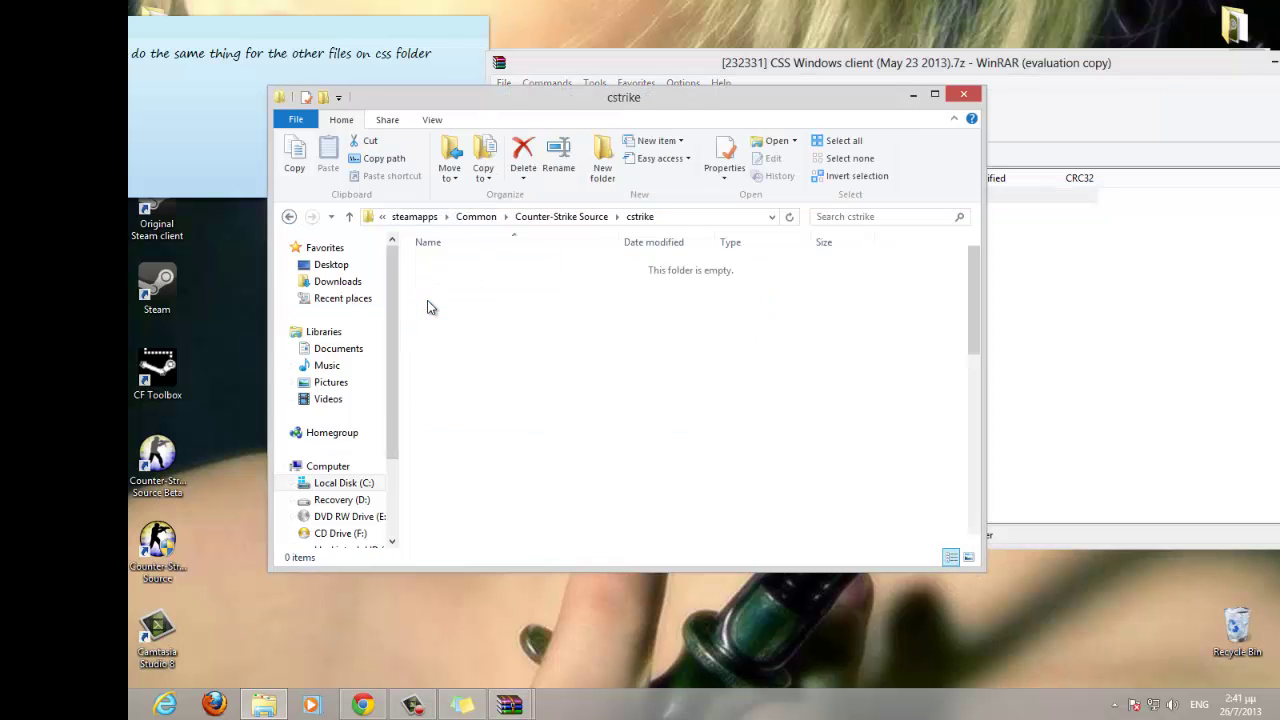
double_click(436, 264)
key(ctrl+a)
drag(448, 282, 642, 205)
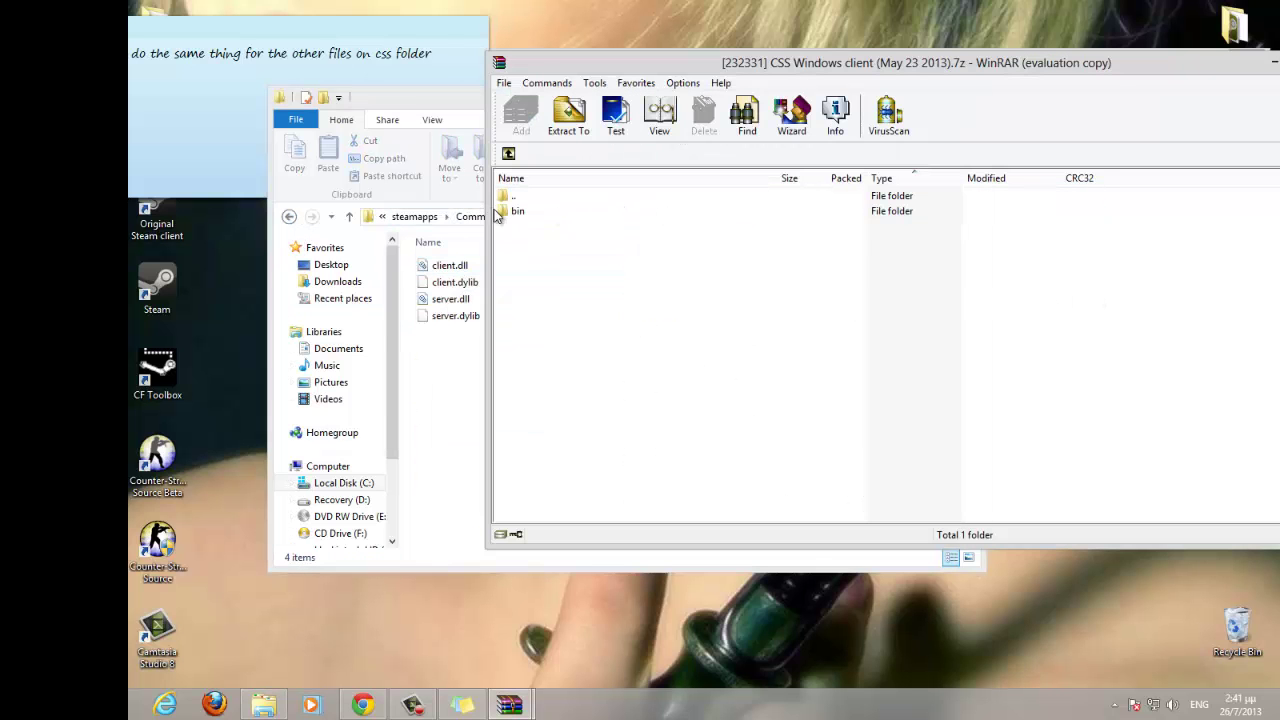
double_click(528, 213)
- Try to copy client.dll and server.dll from the archive into the cstrike bin folder of Counter-Strike Source
drag(568, 255, 530, 209)
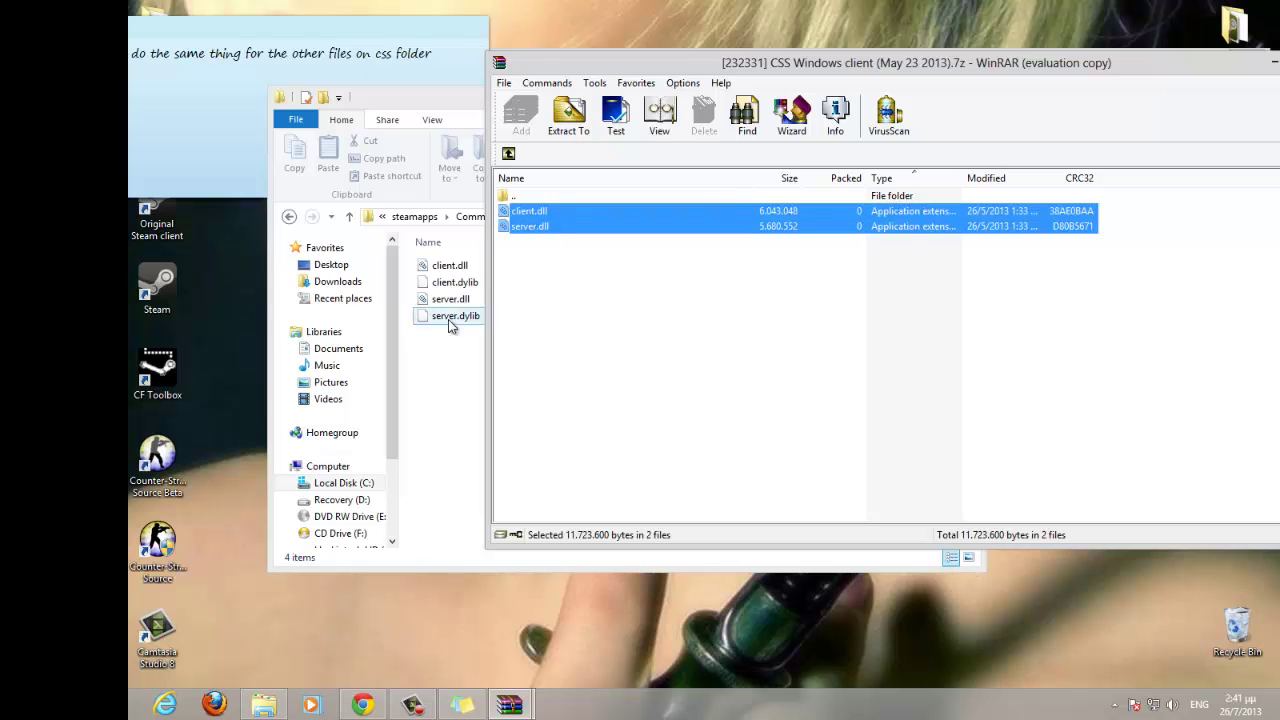
drag(460, 375, 460, 375)
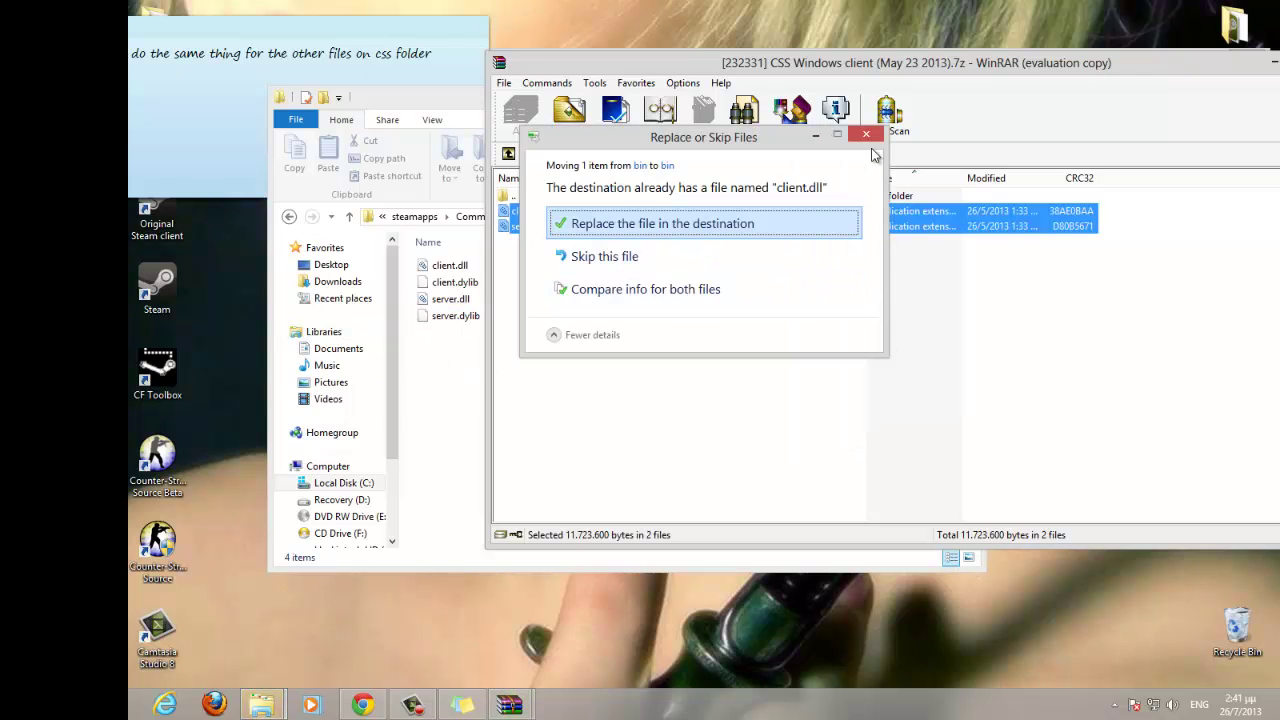
click(800, 224)
- Go back to the cstrike folder in File Explorer, and open the hl2 folder from the archive's top-level folder
click(290, 217)
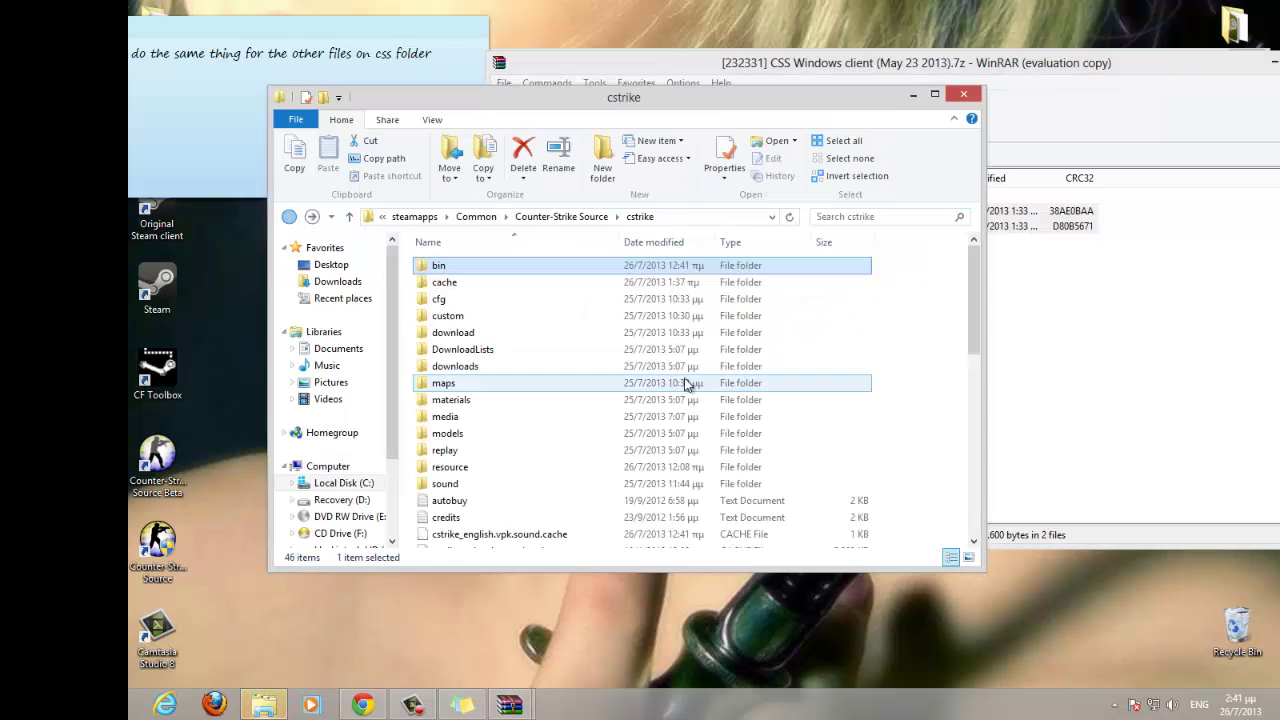
click(1020, 330)
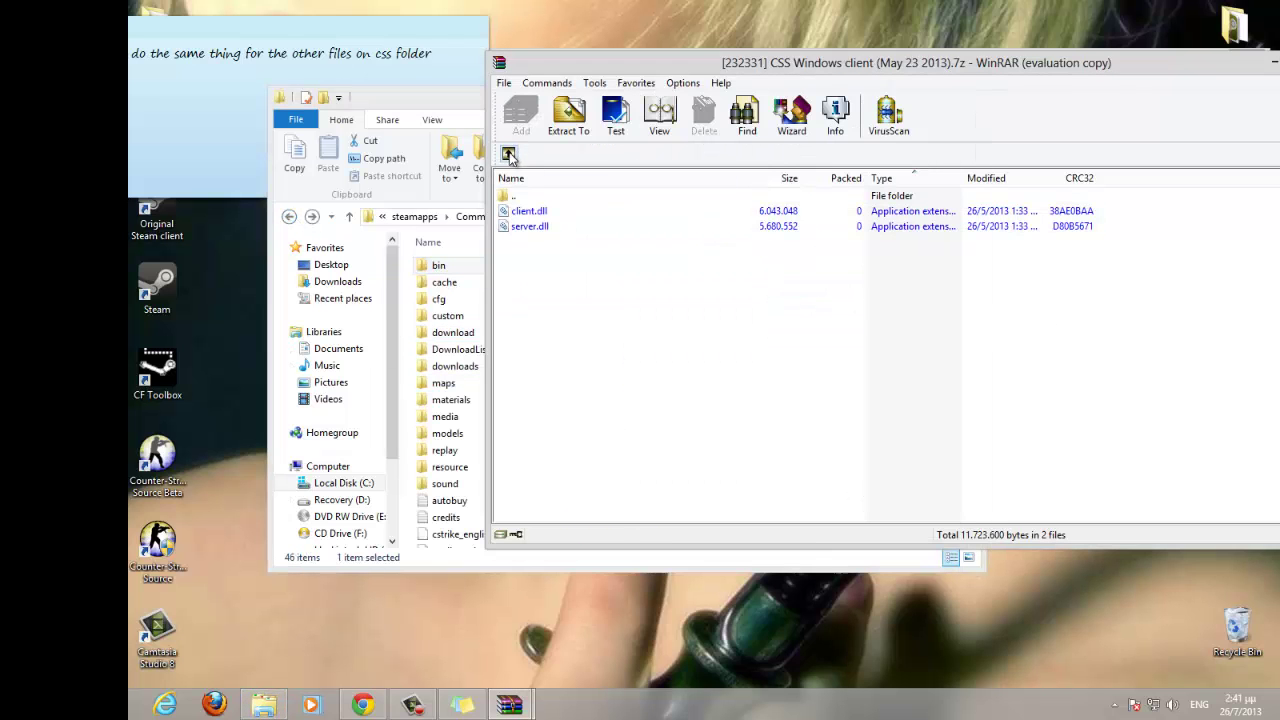
click(510, 153)
click(510, 153)
double_click(517, 241)
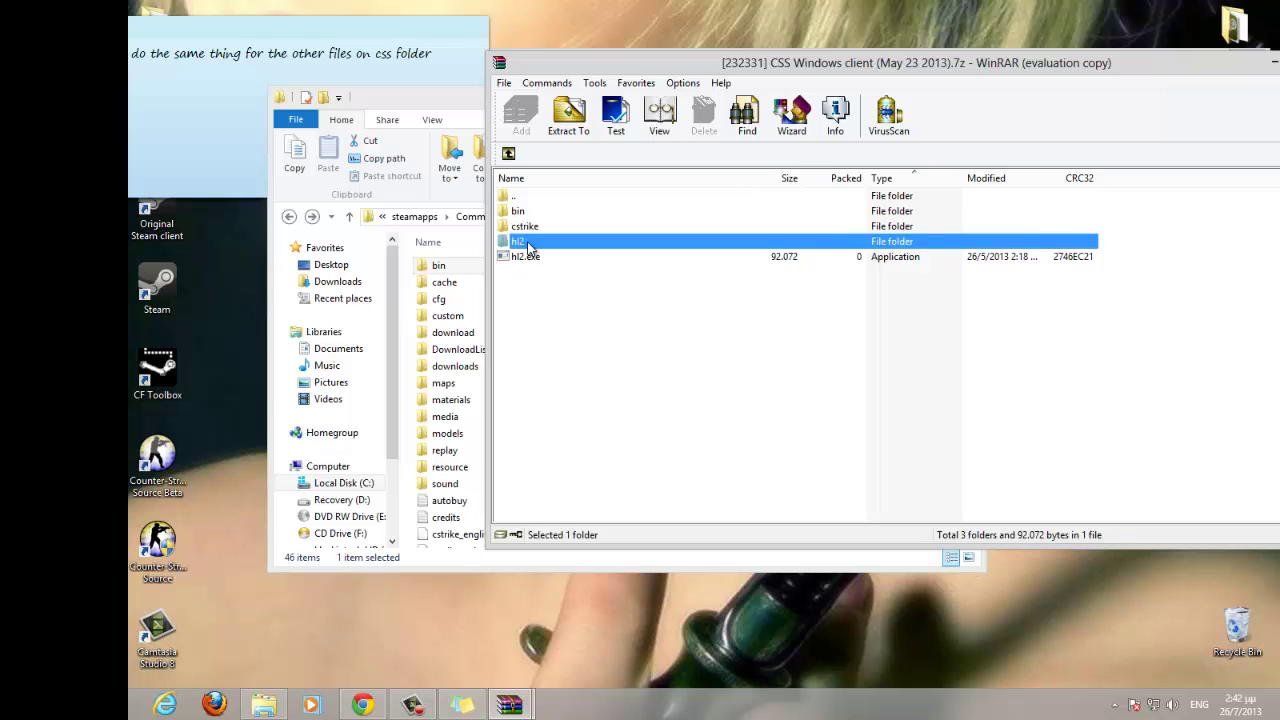
- Open the hl2 folder of Counter-Strike Source in File Explorer
click(421, 109)
click(288, 216)
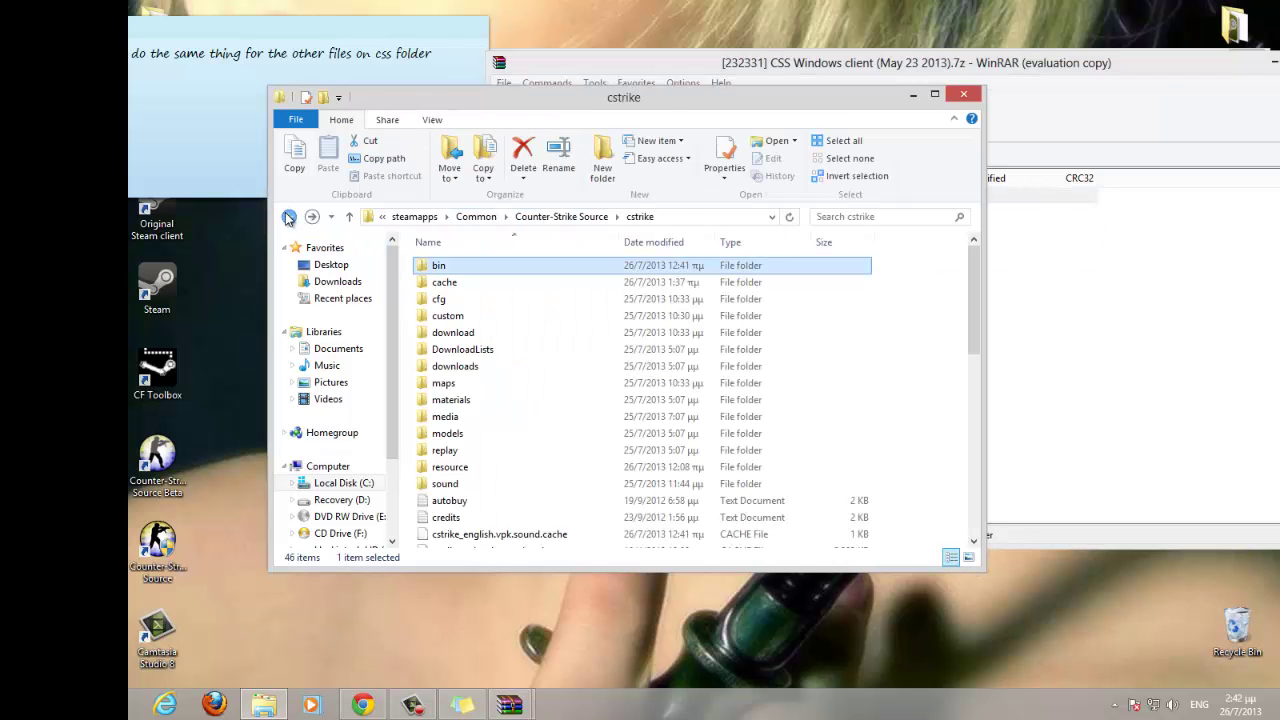
click(465, 318)
double_click(465, 318)
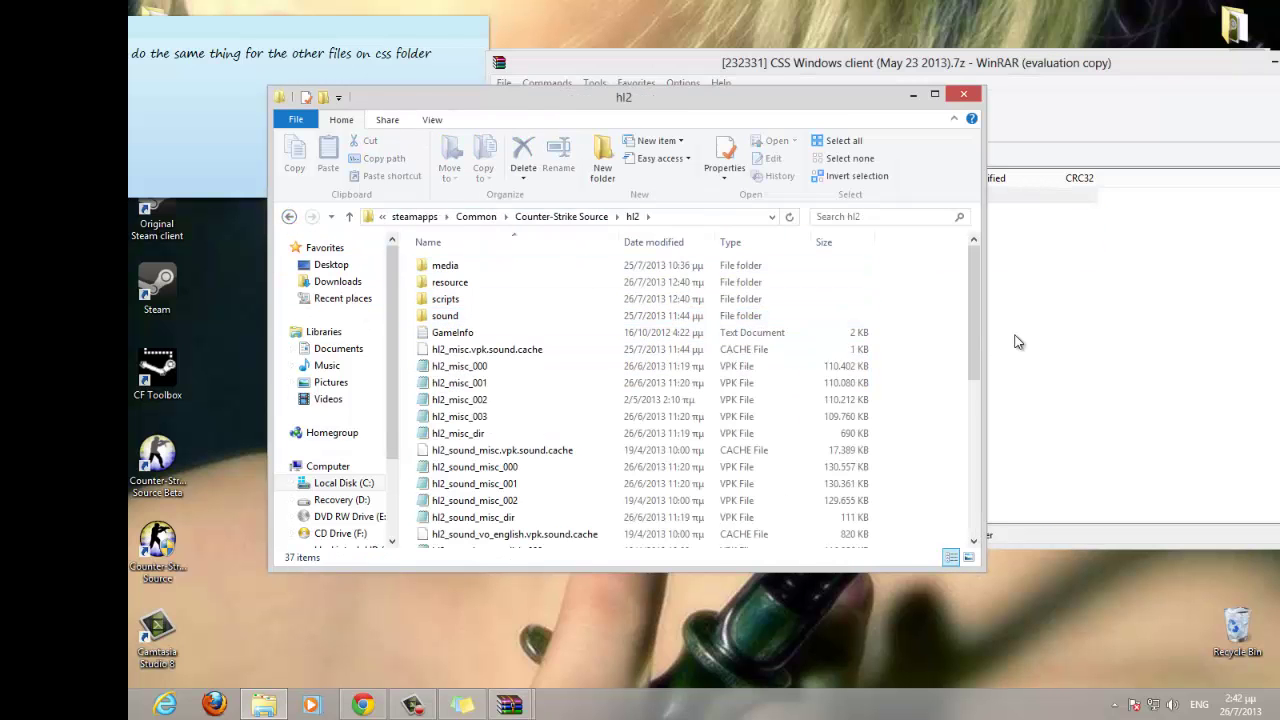
- Open the media folder inside hl2 in both File Explorer and the archive to compare their files
click(1110, 325)
click(448, 265)
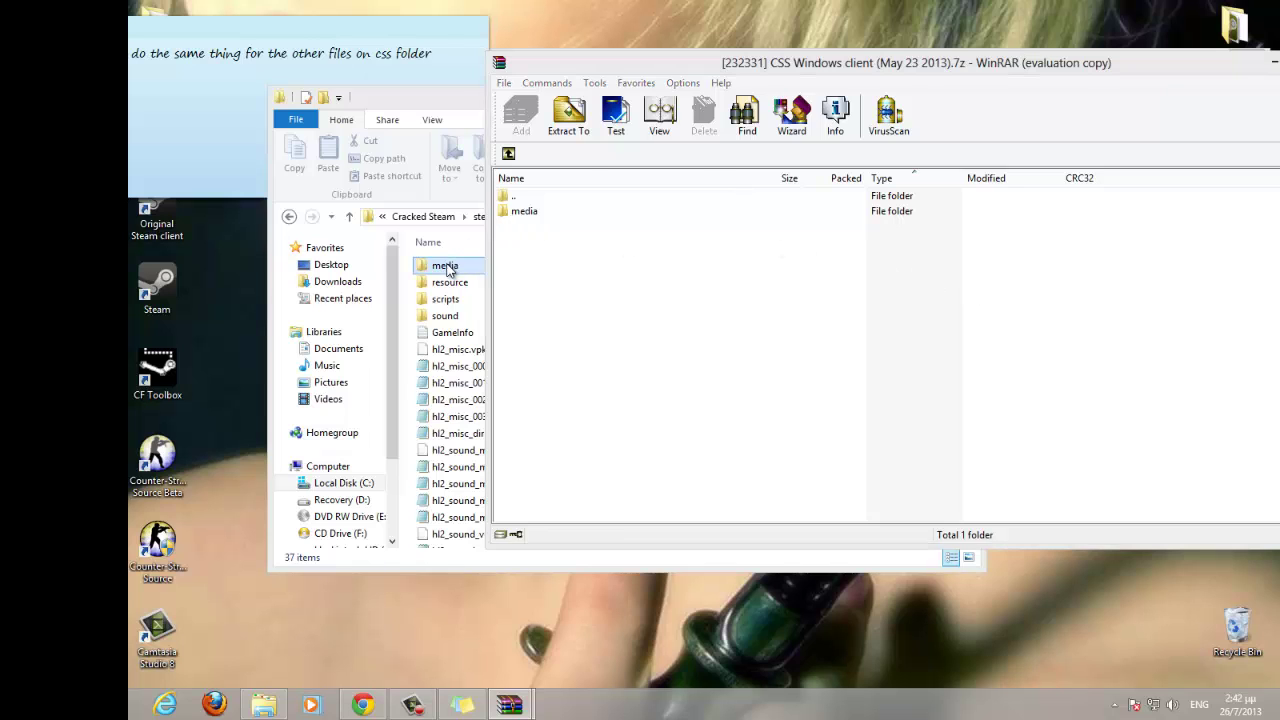
double_click(448, 265)
click(727, 268)
double_click(651, 212)
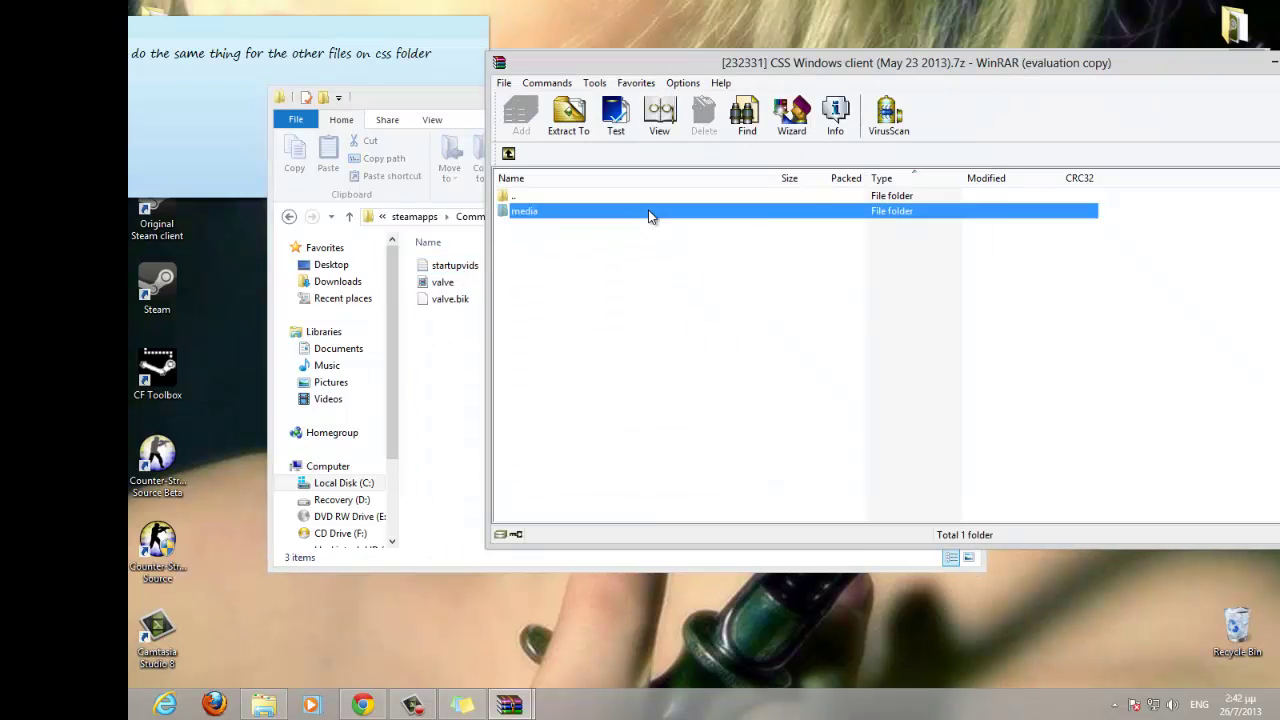
drag(546, 212, 592, 262)
- Return to the Counter-Strike Source folder in File Explorer and to the archive folder that contains hl2.exe
click(294, 216)
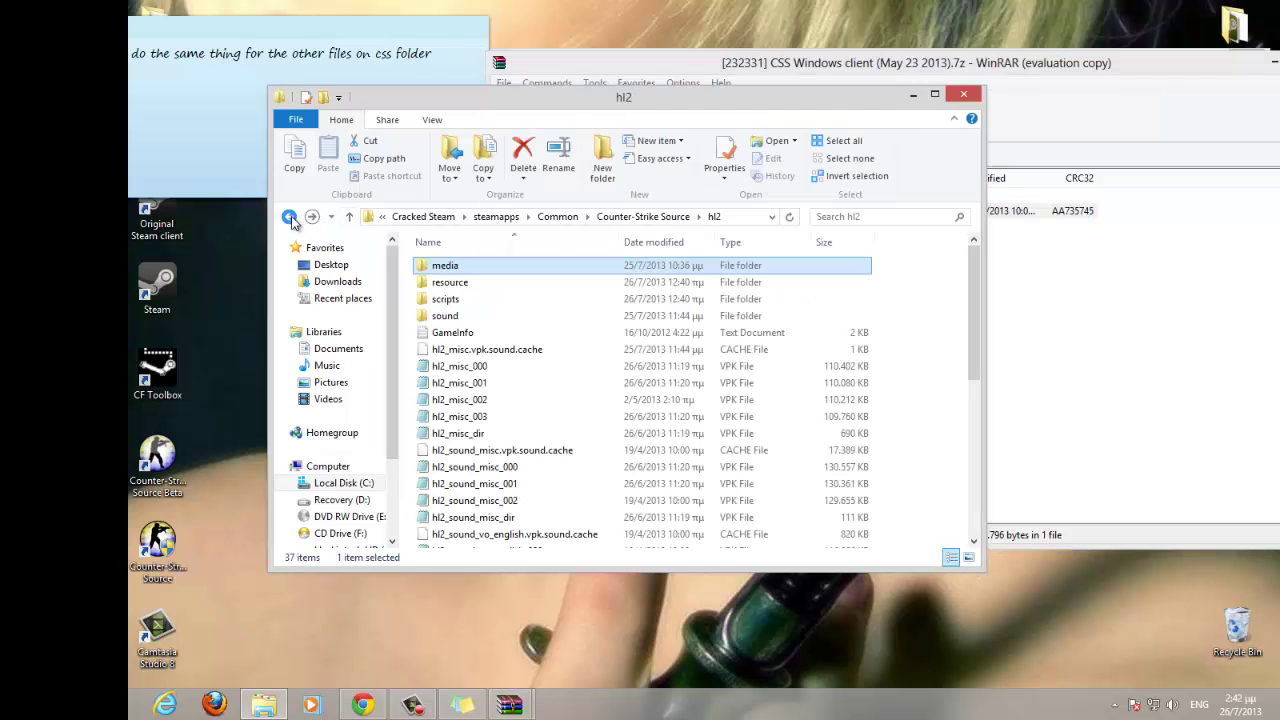
click(1177, 397)
click(508, 153)
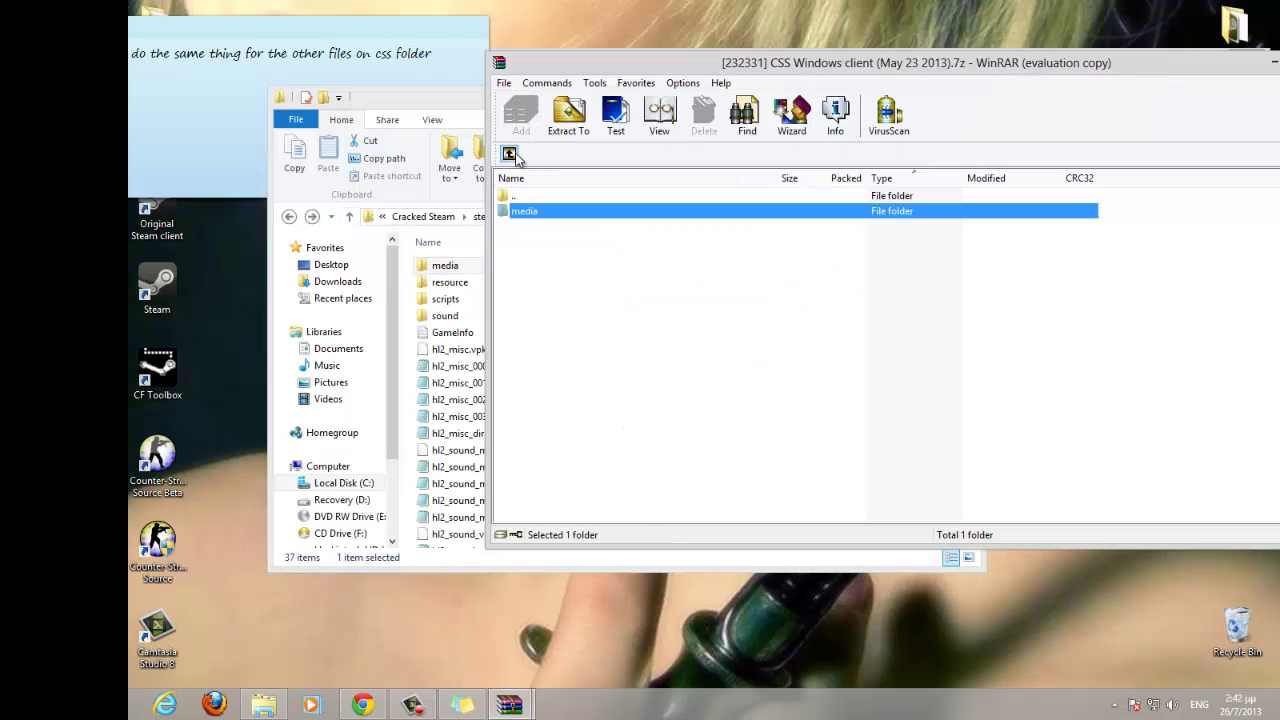
click(508, 153)
click(294, 216)
click(1191, 446)
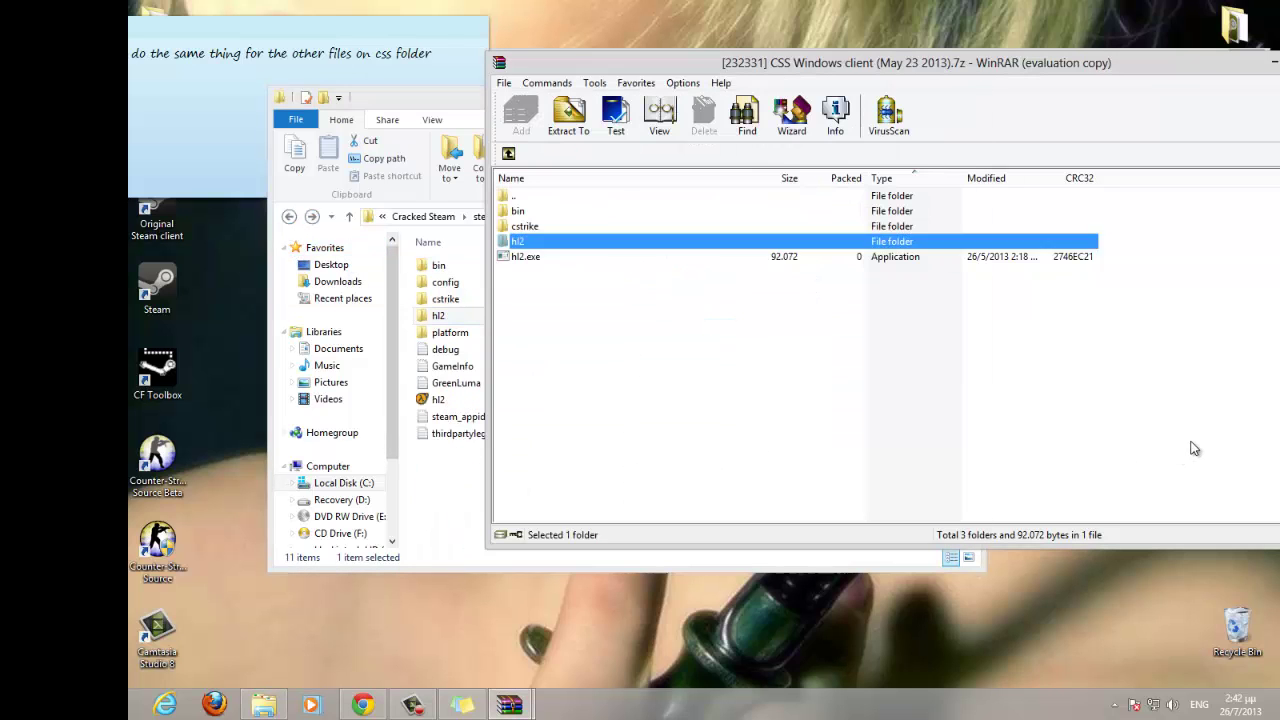
- Try to copy hl2.exe from the archive into the Counter-Strike Source folder, and close the CSS Windows client archive
drag(524, 259, 434, 506)
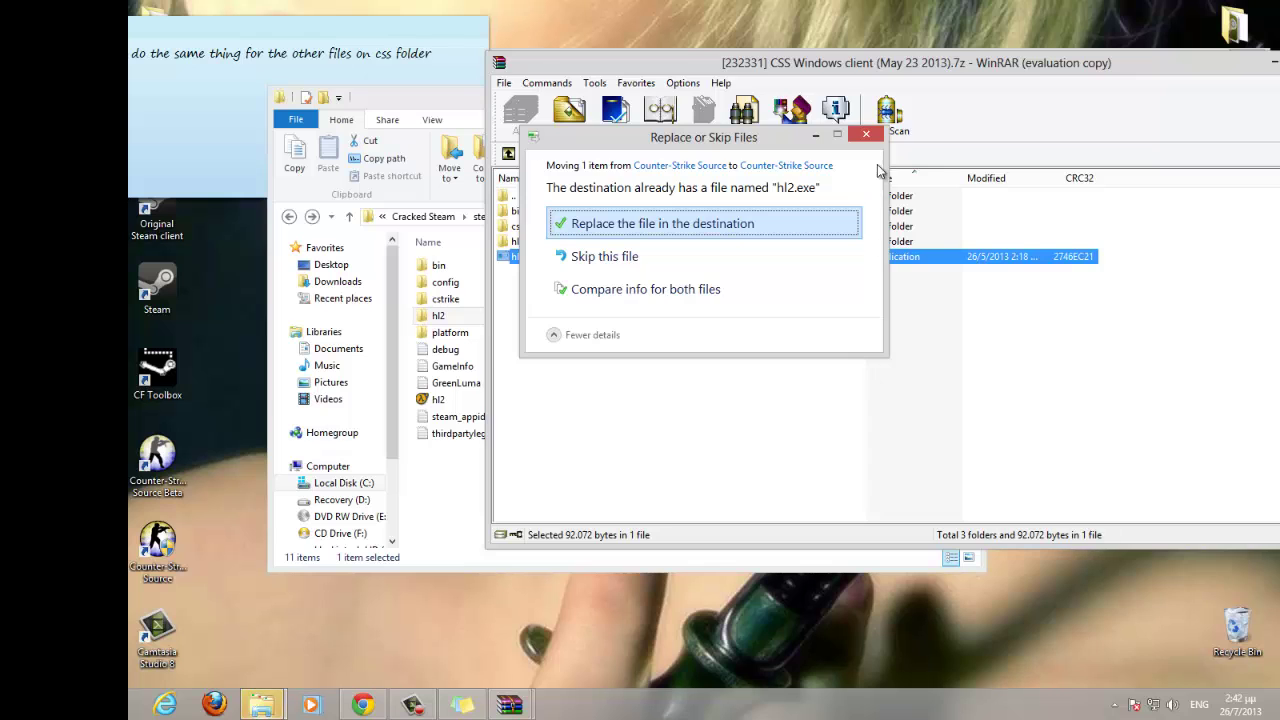
click(929, 131)
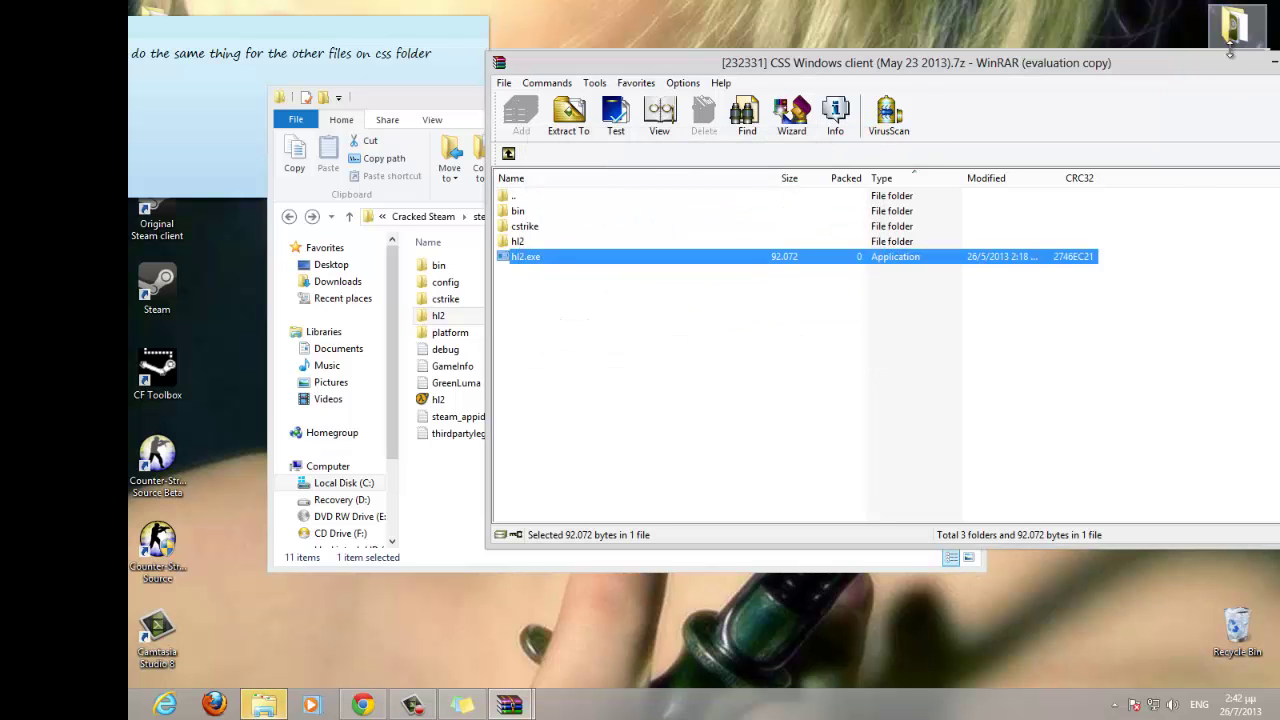
drag(1234, 66, 1068, 68)
click(1162, 60)
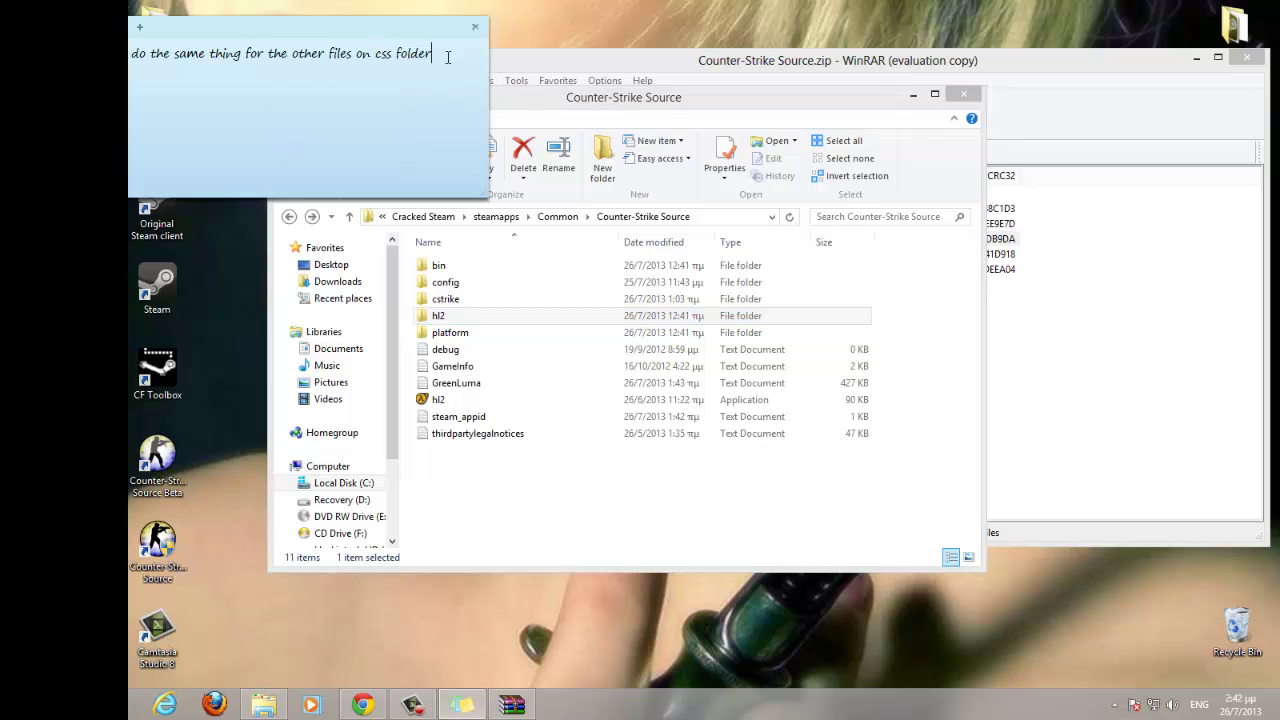
- Replace the sticky note text with "When you have already finished with it open the last 7z"
drag(448, 57, 129, 83)
text(Whe)
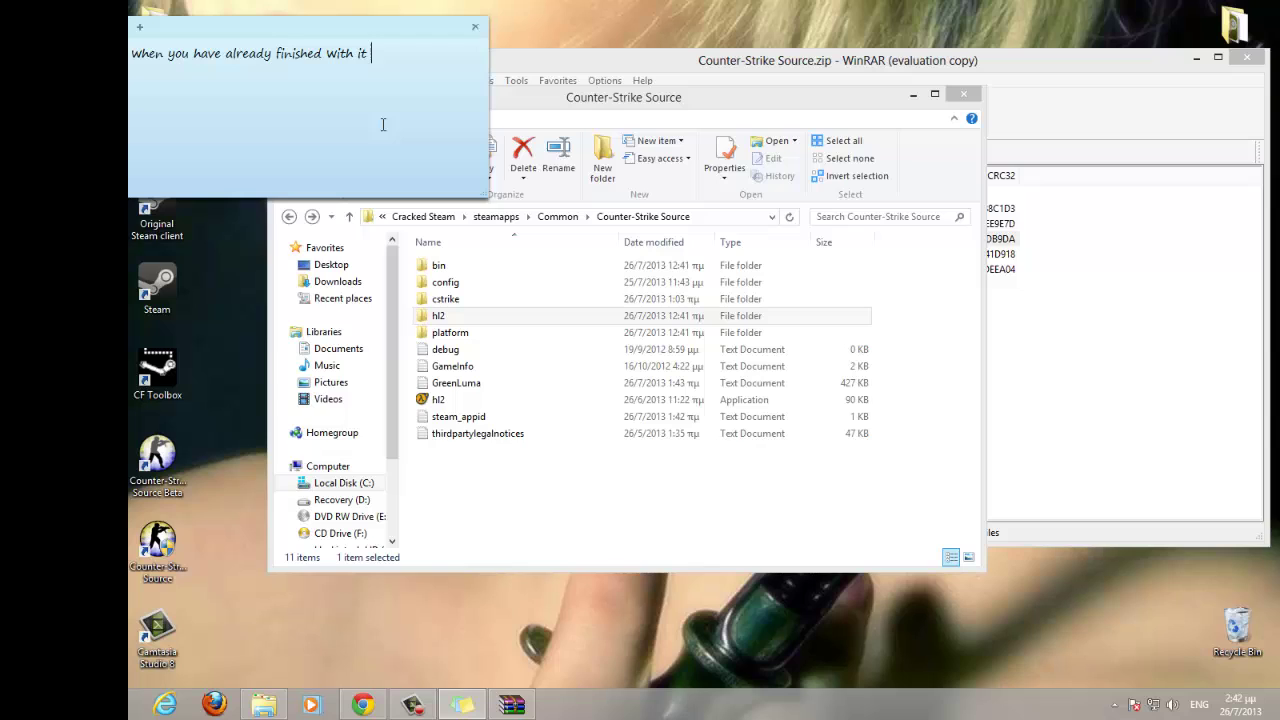
text(open t)
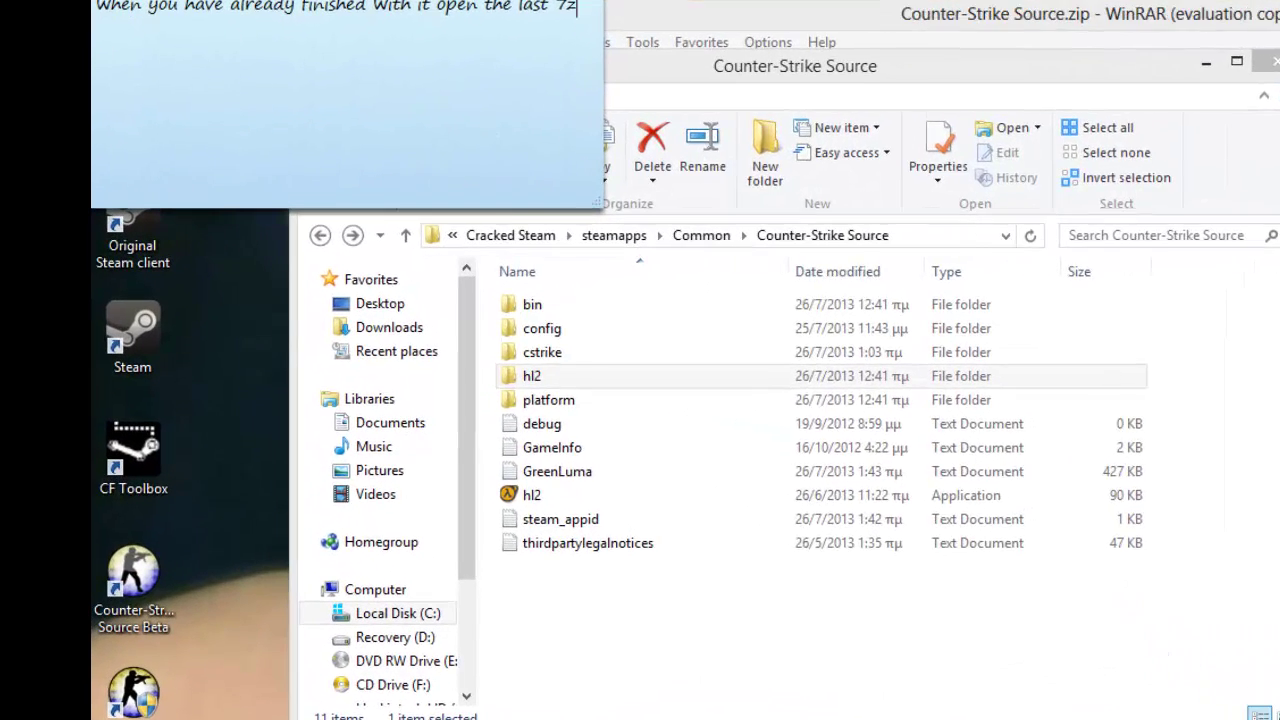
- Open the SteamApps folder of [ACF] appmanifest_240 (May 23 2013).7z from Counter-Strike Source.zip, dismissing the licence reminder, and close the zip window
click(511, 705)
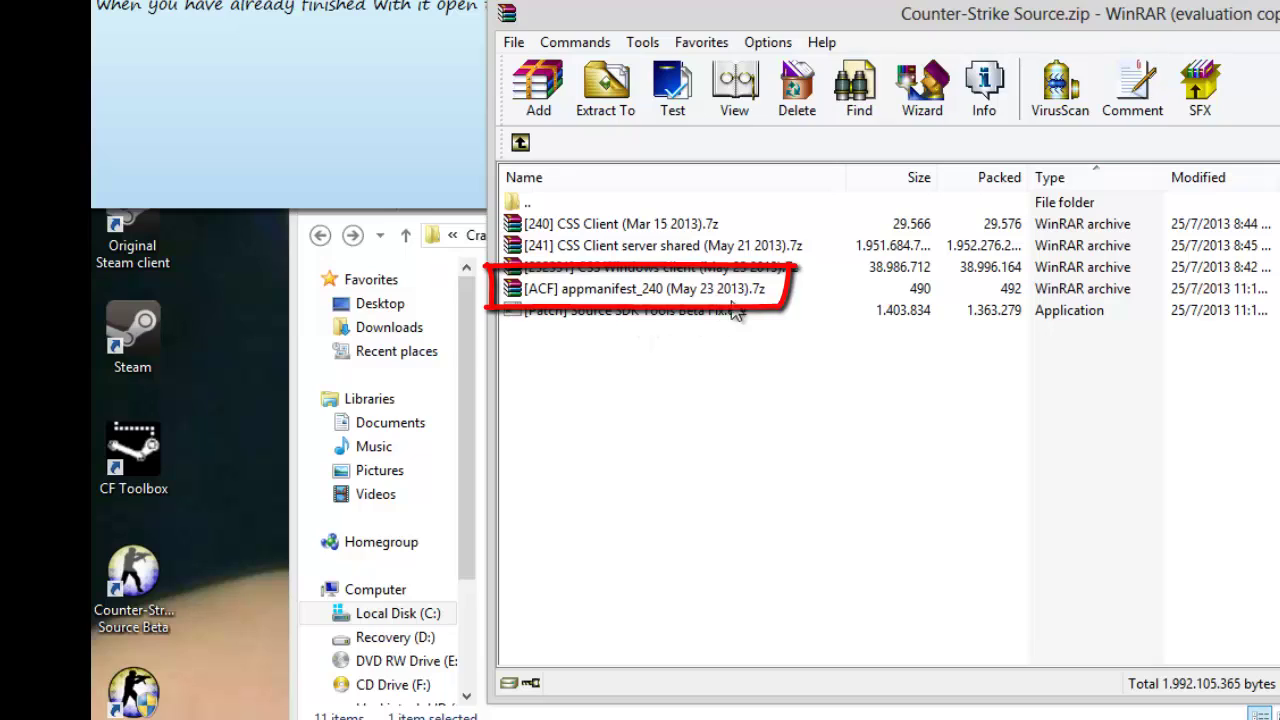
double_click(728, 292)
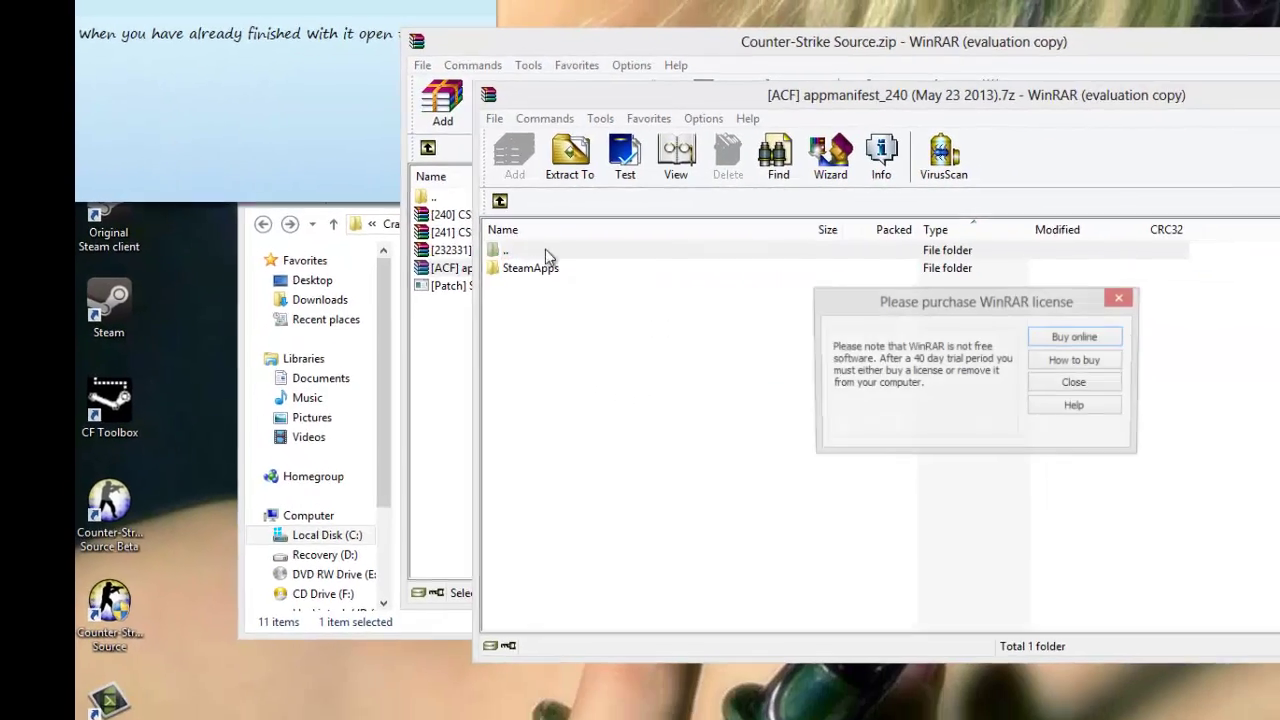
click(1119, 298)
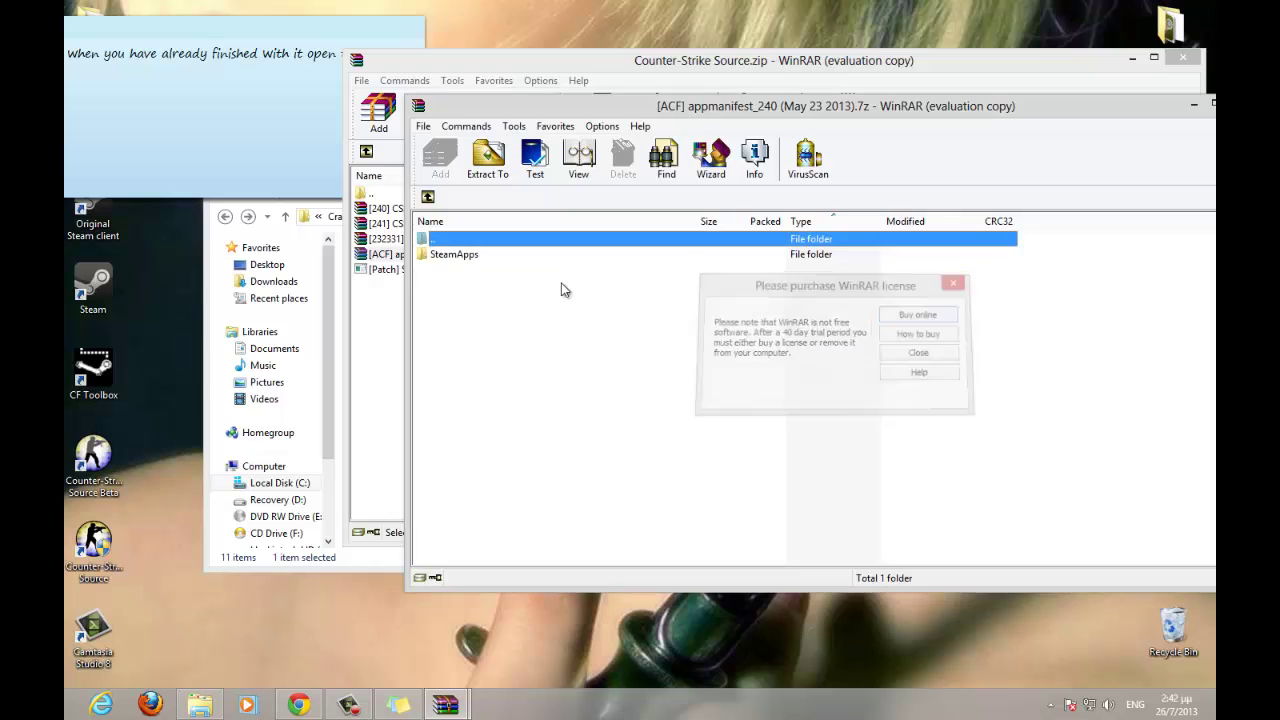
double_click(432, 256)
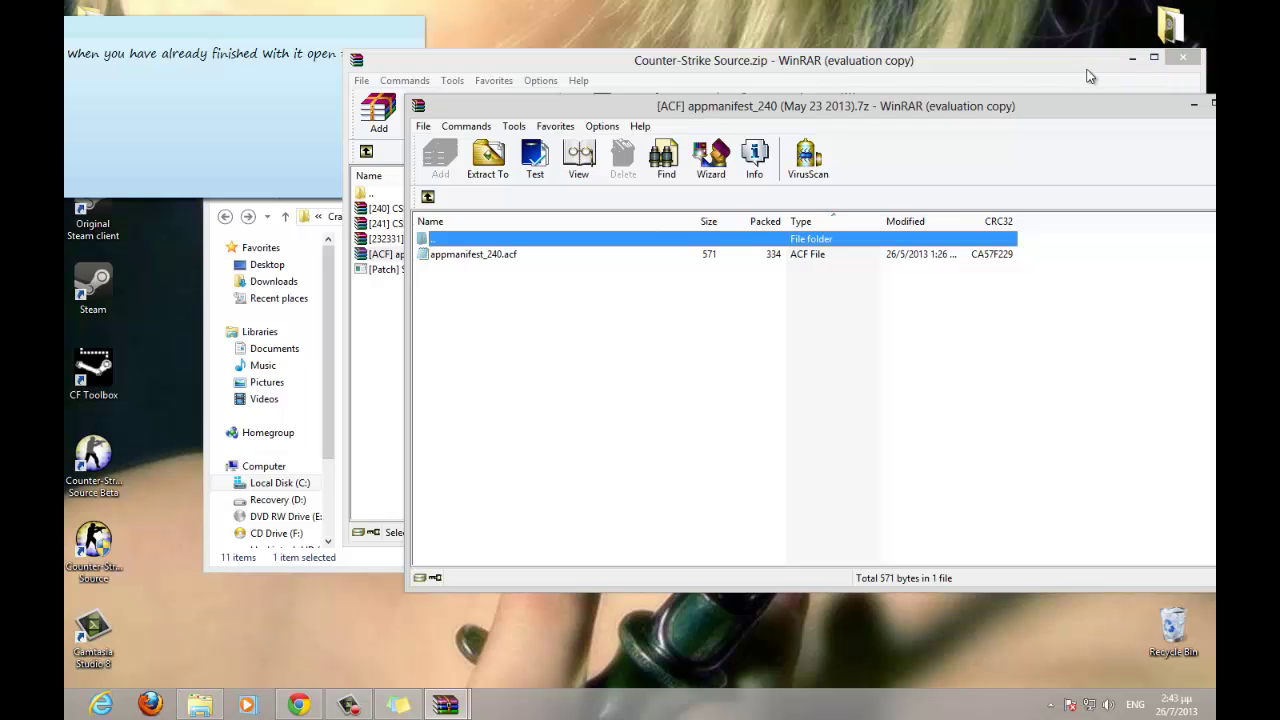
click(1181, 58)
- Replace the sticky note text with "and move/replace .acf file to steamapps"
click(279, 175)
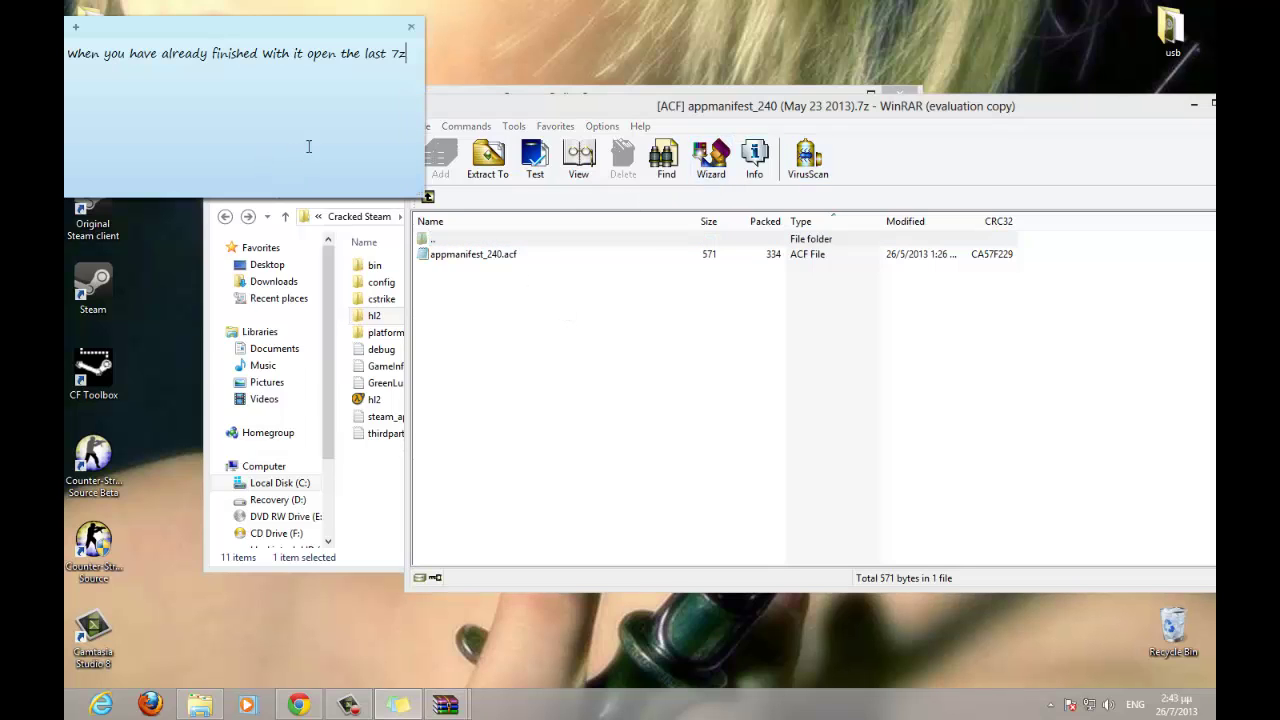
drag(405, 55, 69, 72)
key(BackSpace)
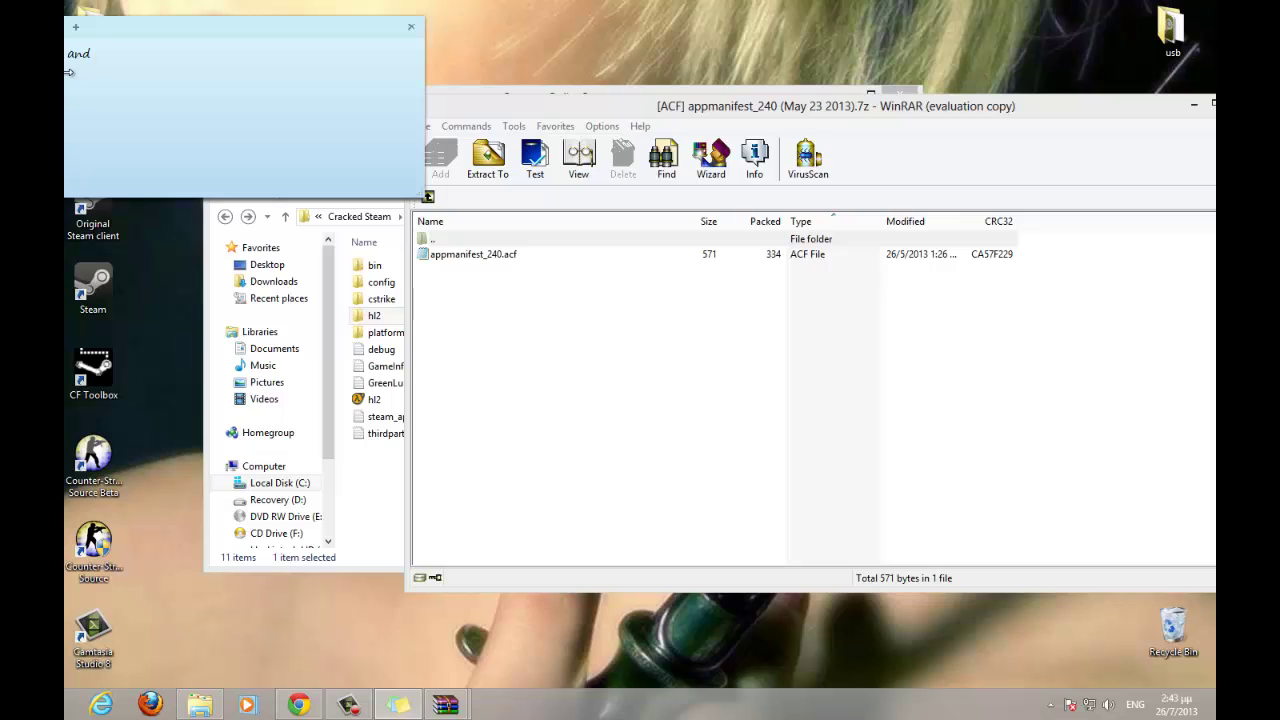
text(move/replace .acf f)
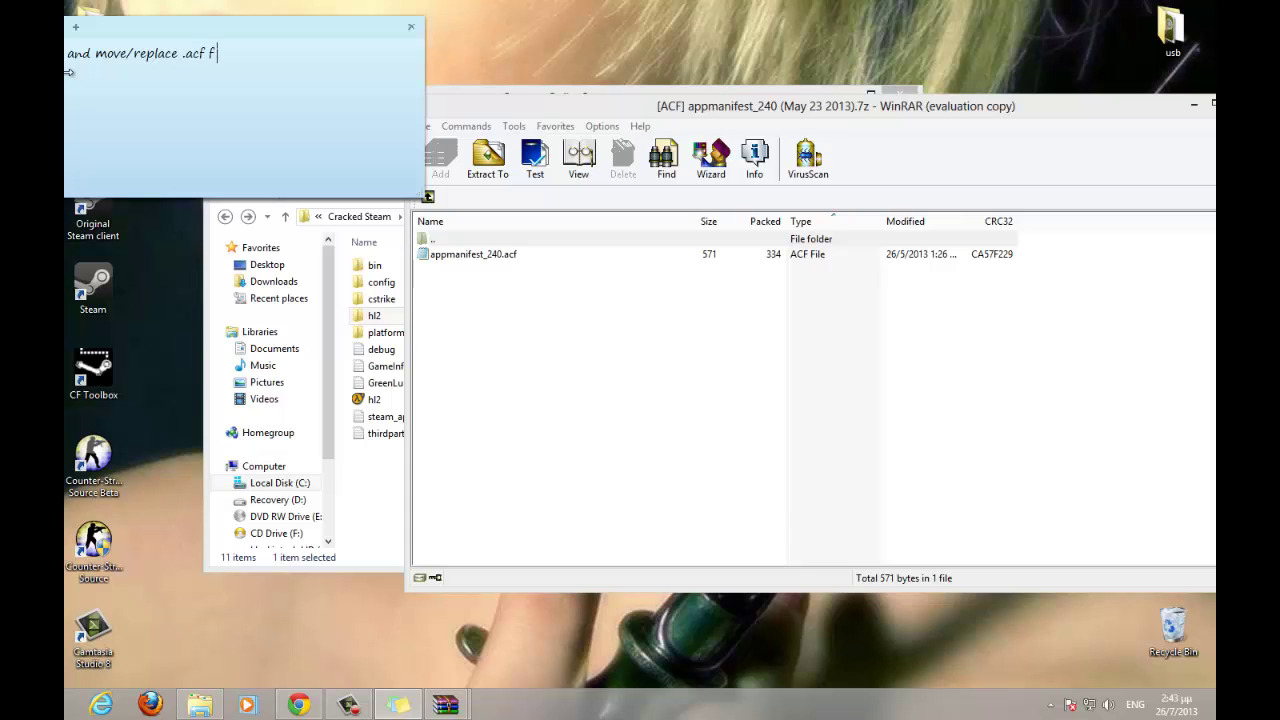
text(ile to st)
key(BackSpace)
text(mapps)
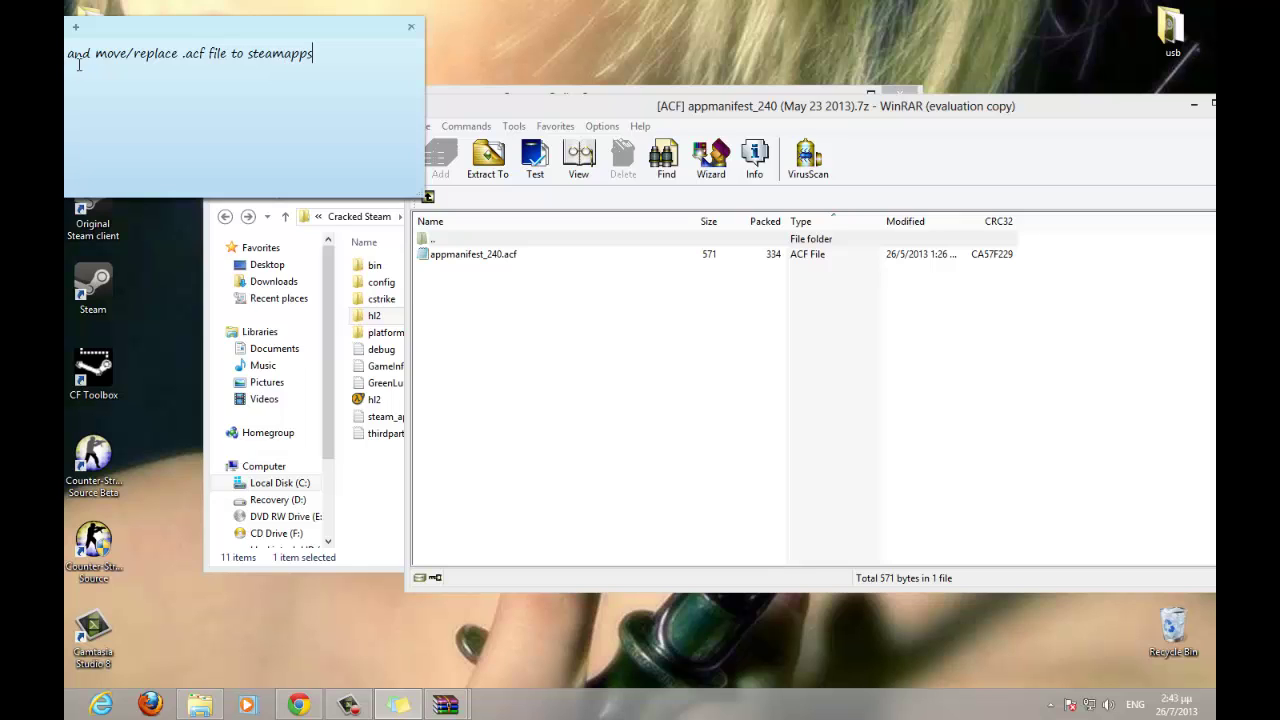
- Go back to the Cracked Steam\steamapps folder in File Explorer
click(548, 314)
click(449, 240)
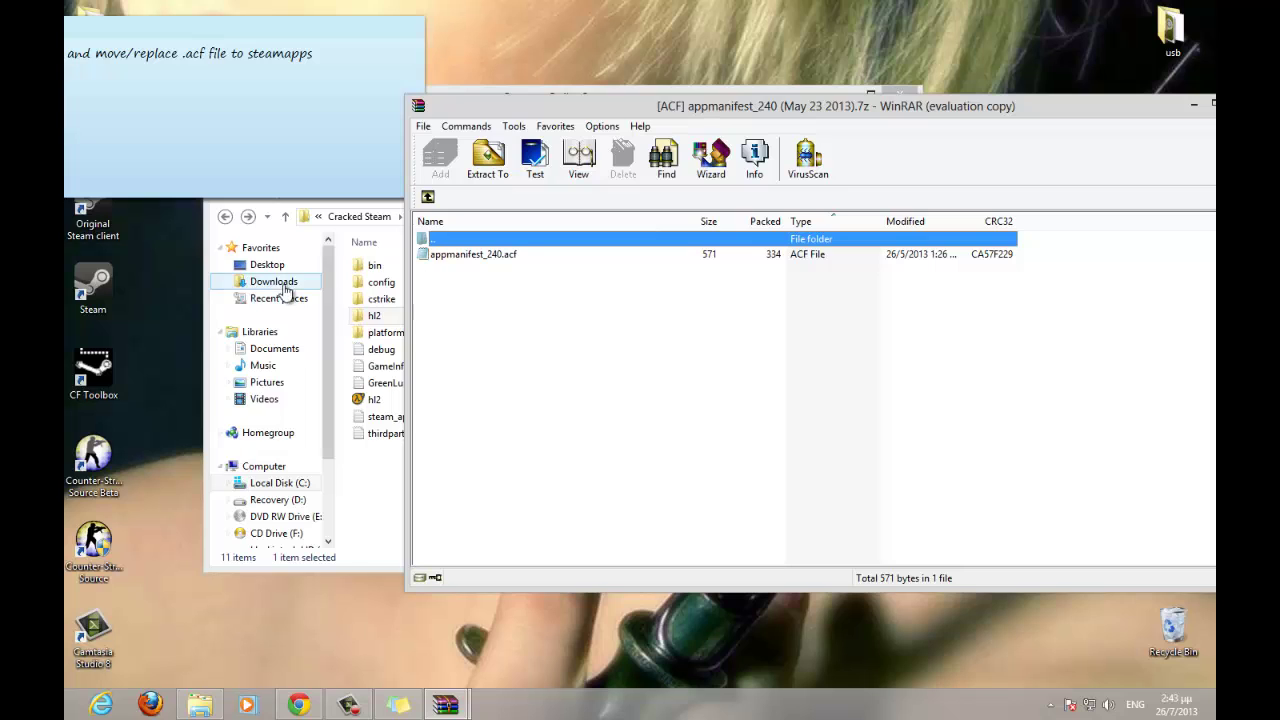
click(232, 248)
click(225, 216)
click(225, 216)
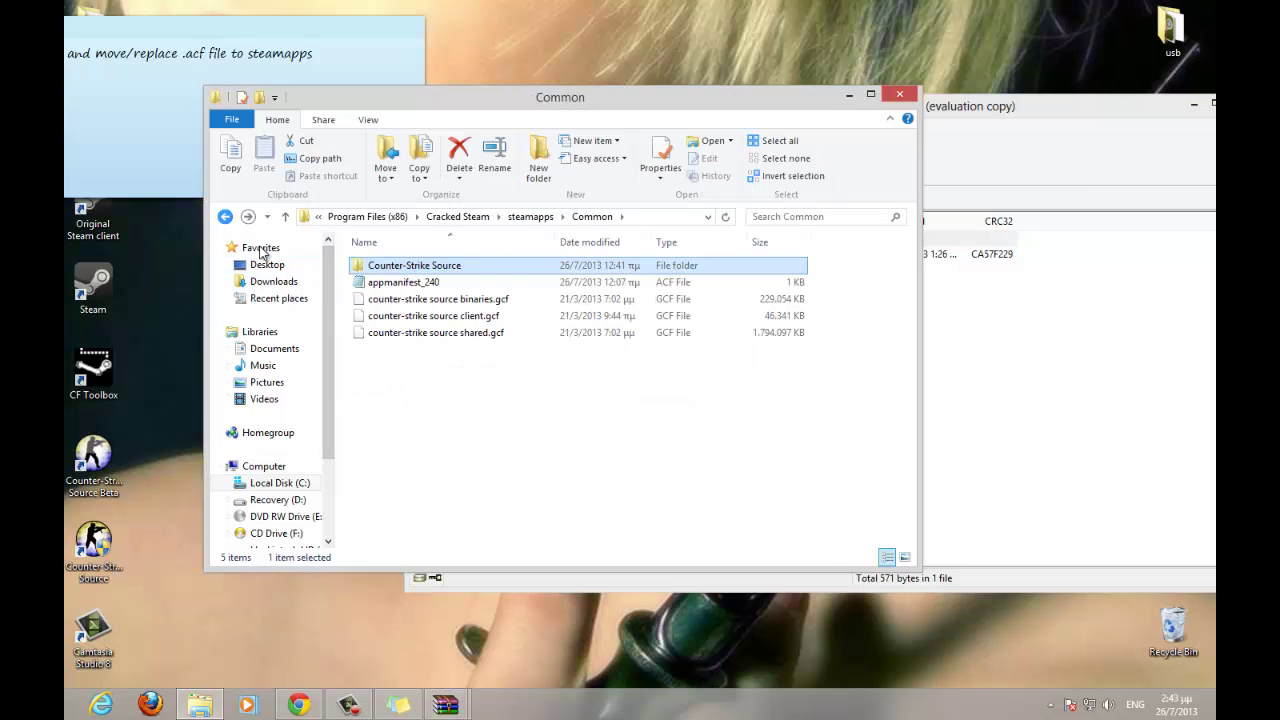
- Try to copy appmanifest_240.acf from the archive into the steamapps folder, and close the File Explorer window
click(1010, 418)
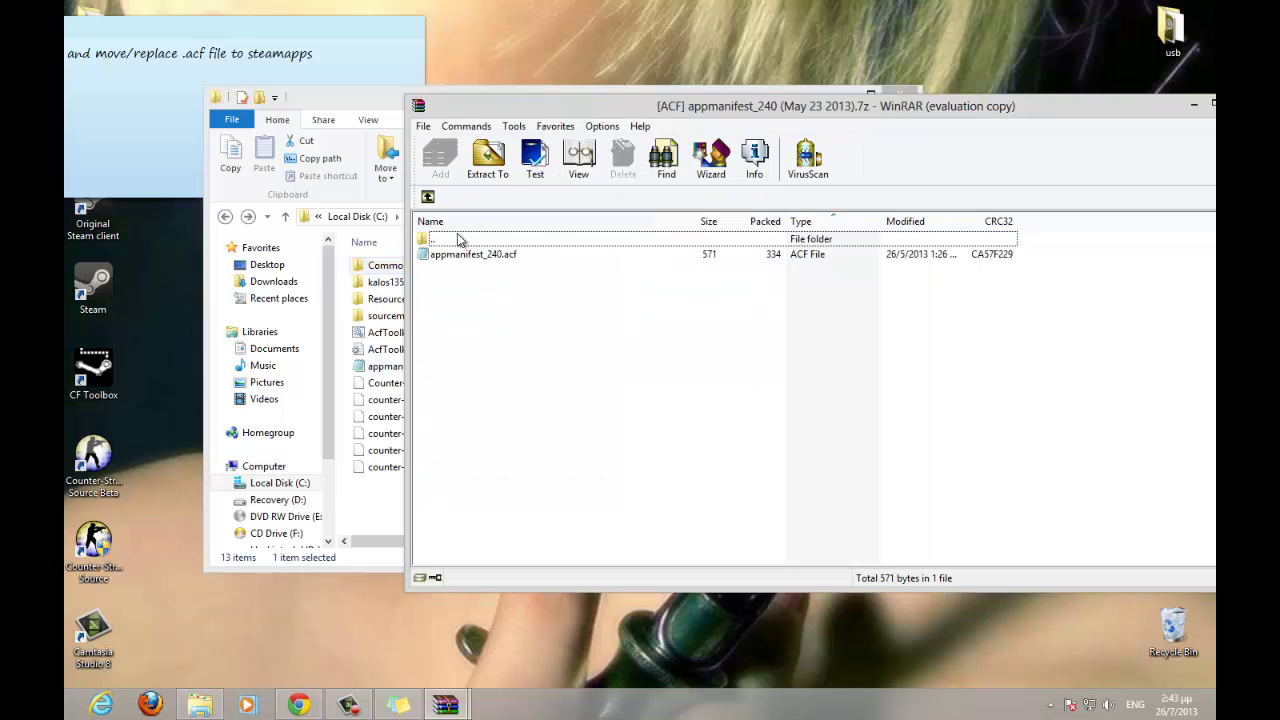
drag(463, 260, 460, 476)
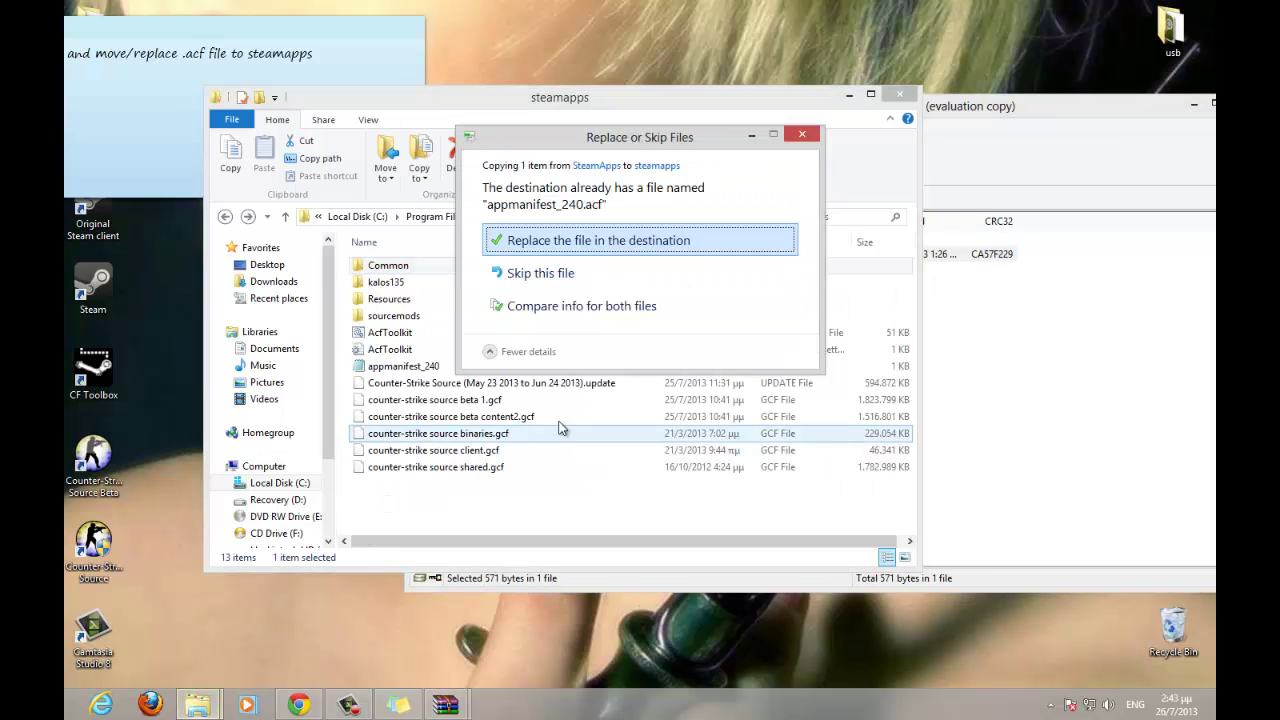
click(803, 134)
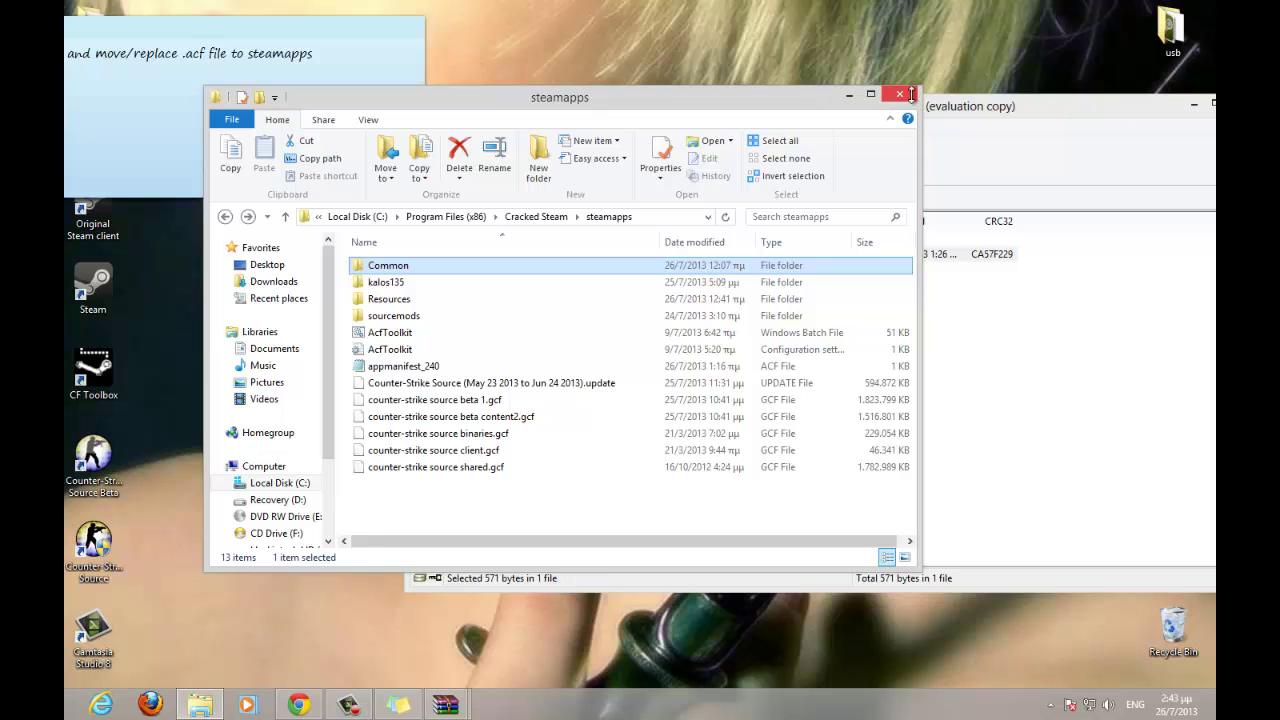
click(900, 94)
drag(1064, 102, 973, 100)
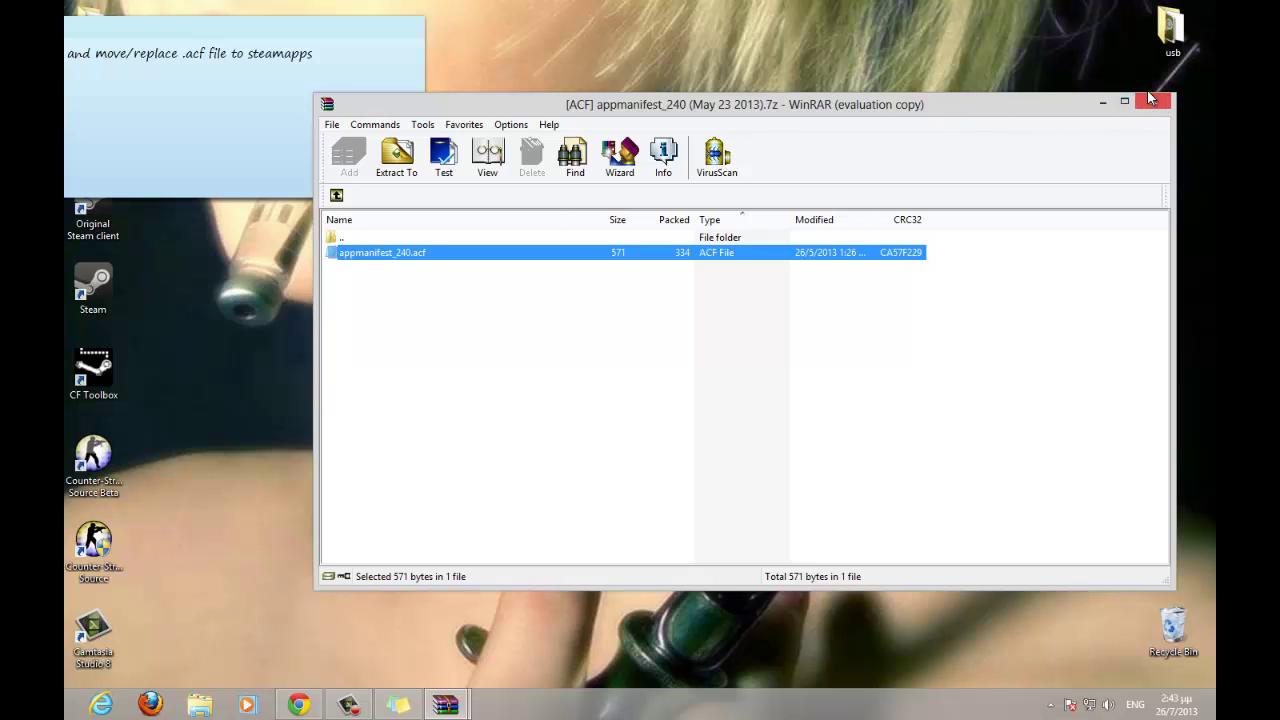
- Move the sticky note clear of the desktop icons and replace its text with "When you finish with it we have to update it"
drag(316, 32, 423, 38)
key(ctrl+a)
text(Whe)
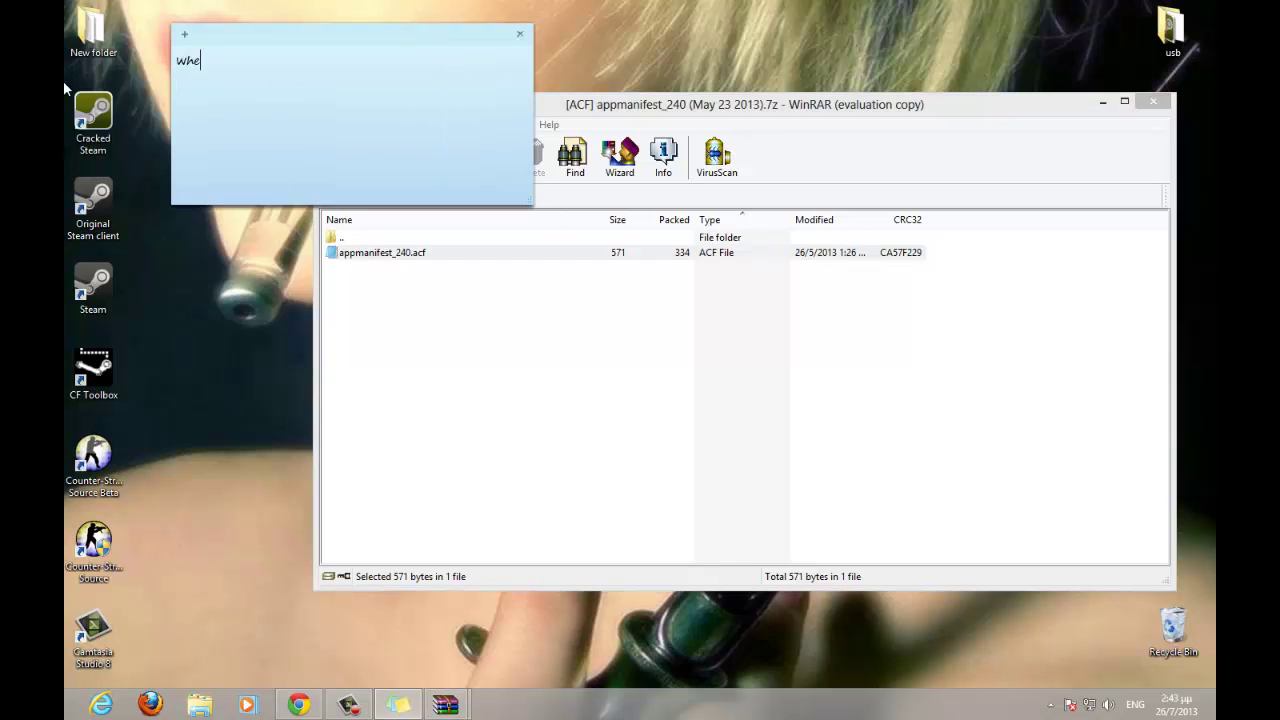
text(n you finish with it we ha)
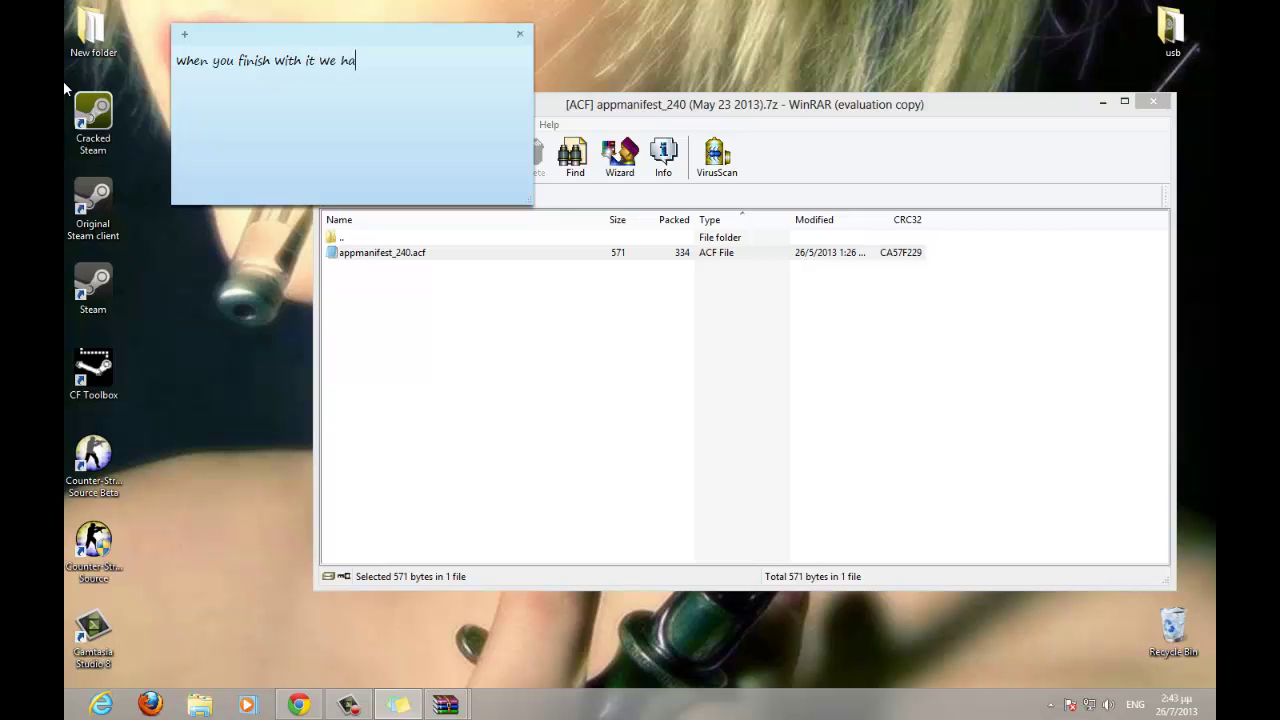
text(ve to update it)
- Close the appmanifest_240 archive window, highlight the Counter-Strike Source (May 23 2013 to Jun 24 2013).update file on the desktop, and return to the sticky note
drag(995, 112, 1084, 99)
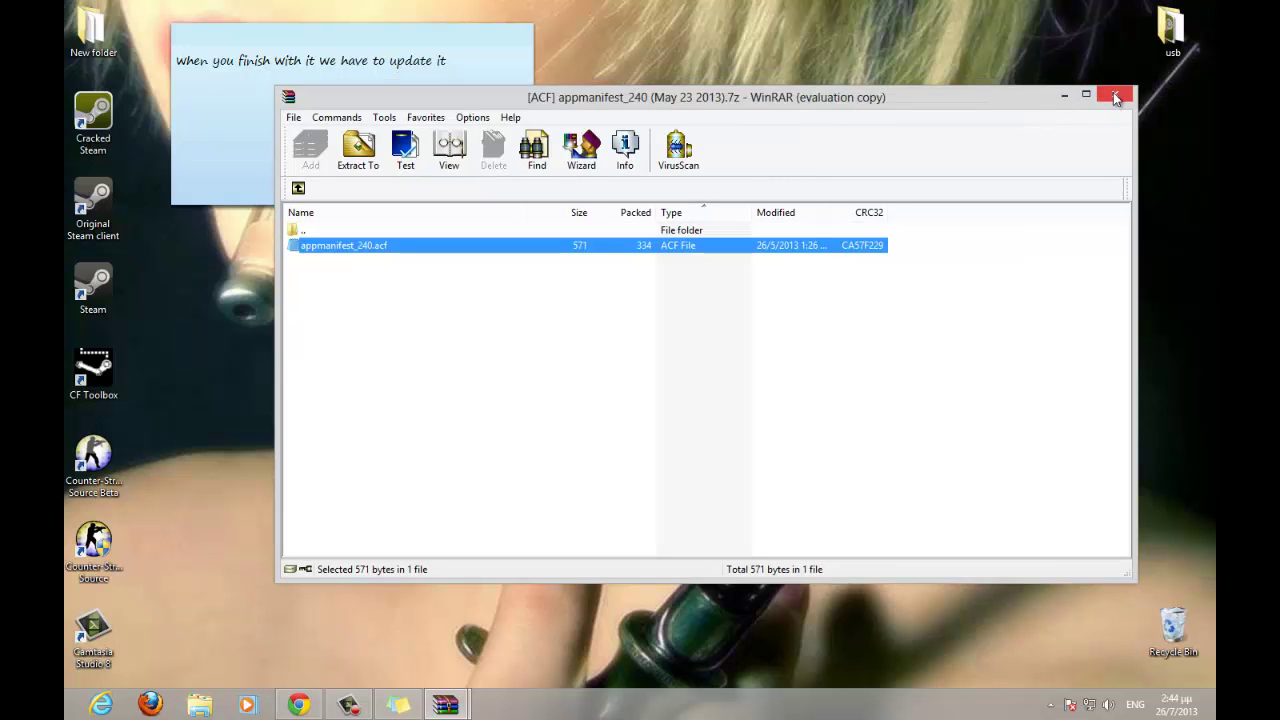
click(1113, 93)
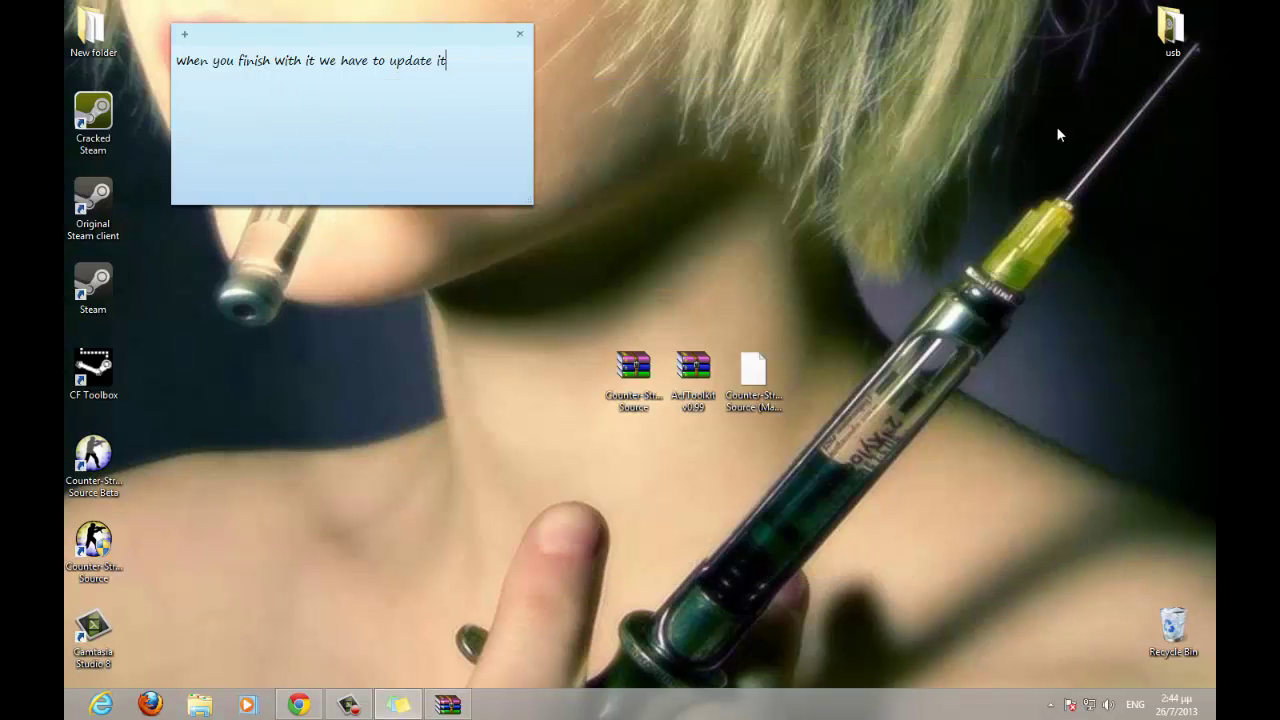
click(768, 402)
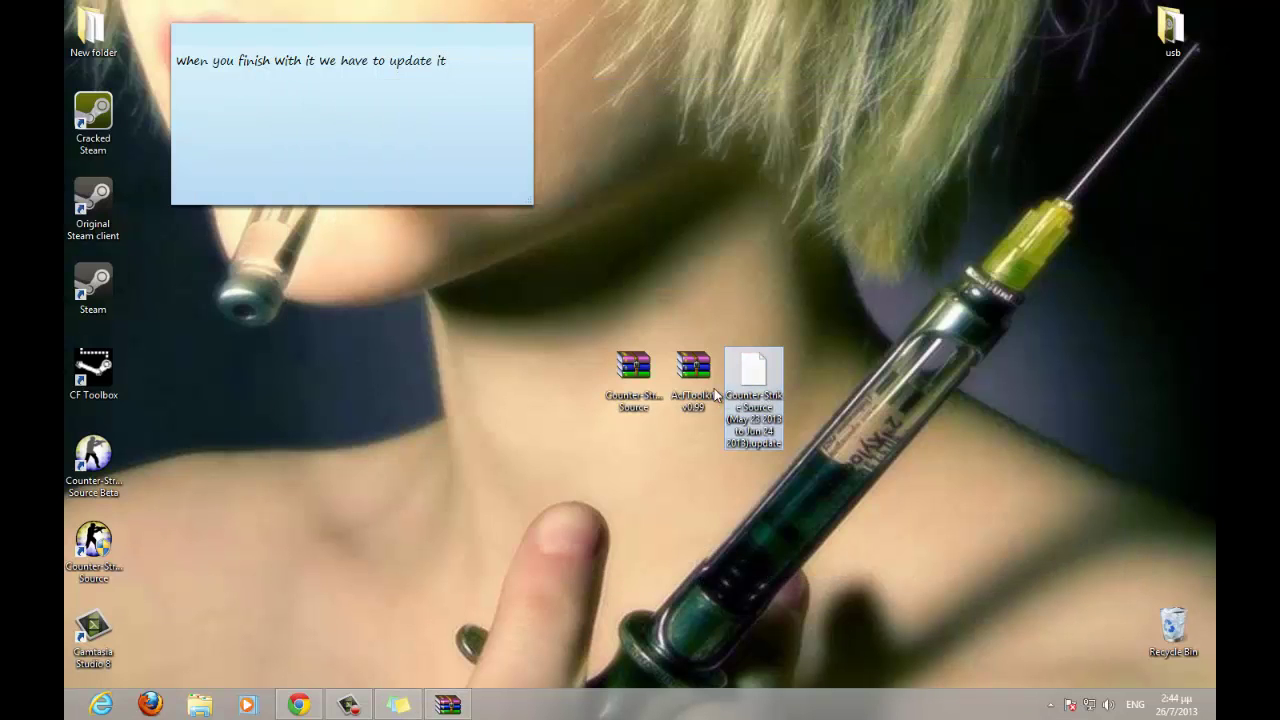
click(461, 125)
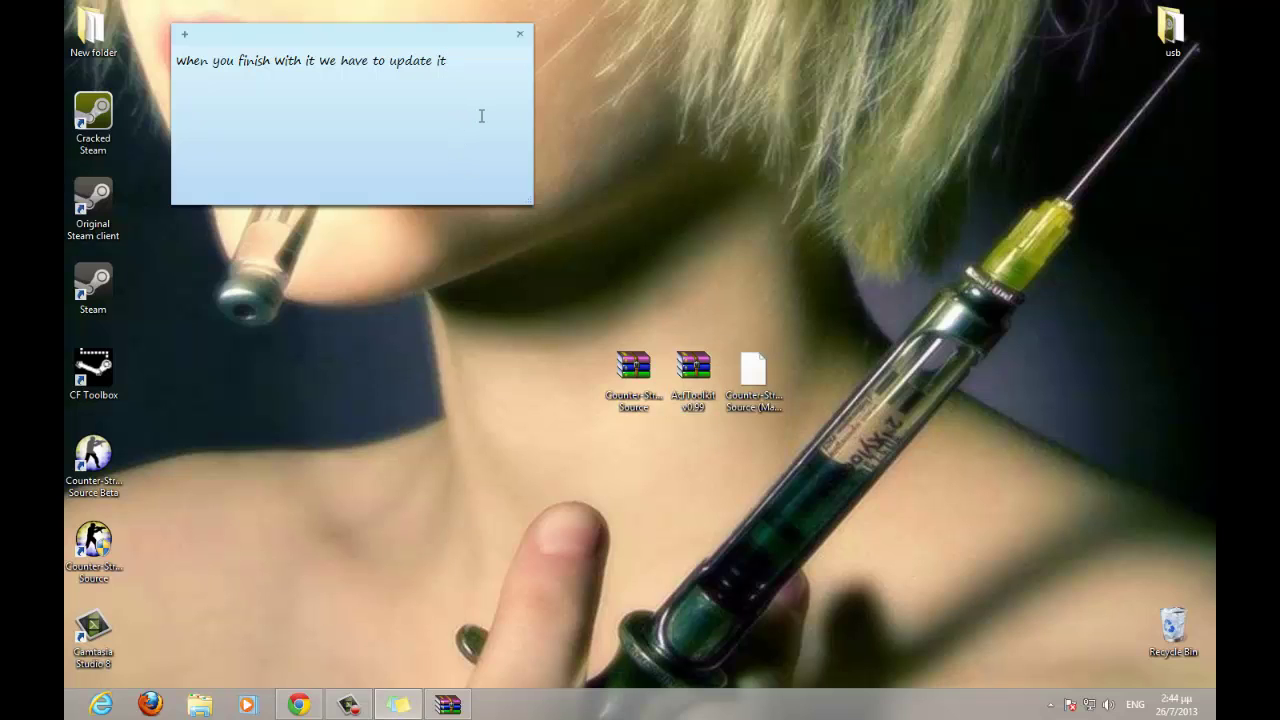